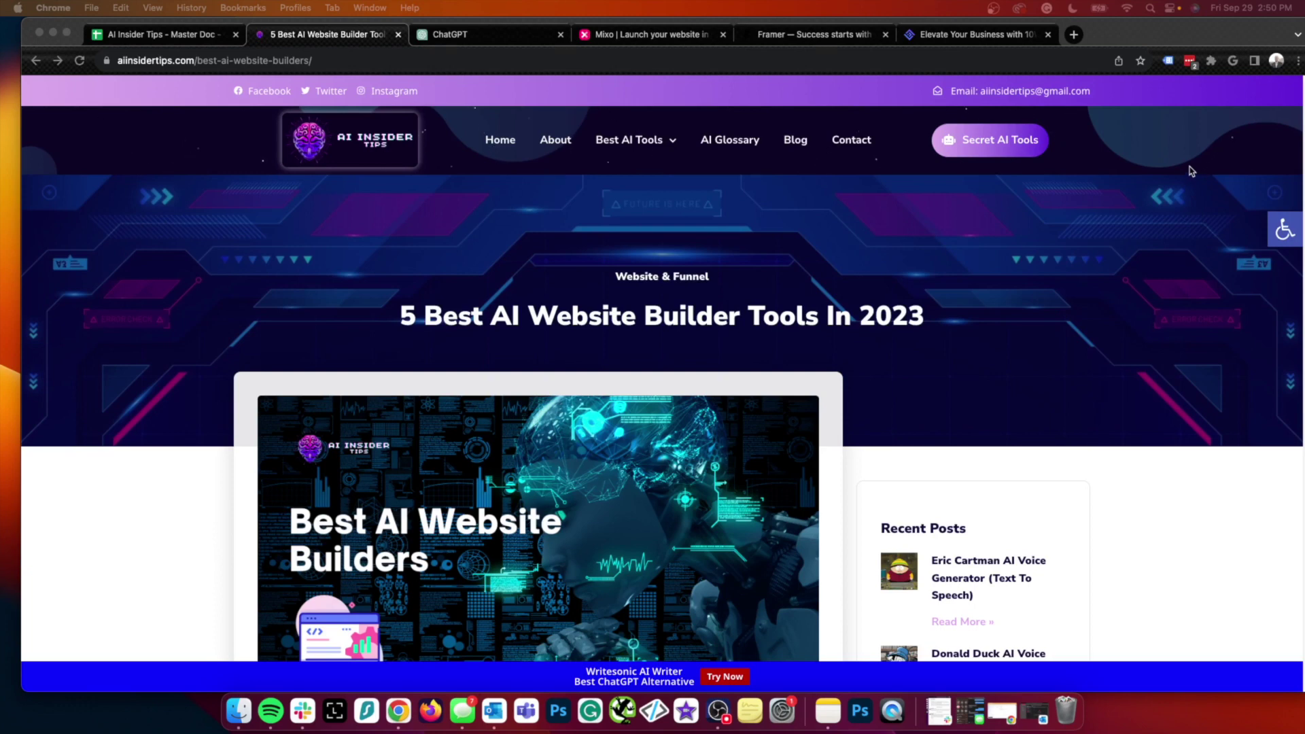
- Send ChatGPT the Chicago digital marketing agency website prompt and get a site structure with HTML template
{"action": "left_click", "coordinate": [1251, 150]}
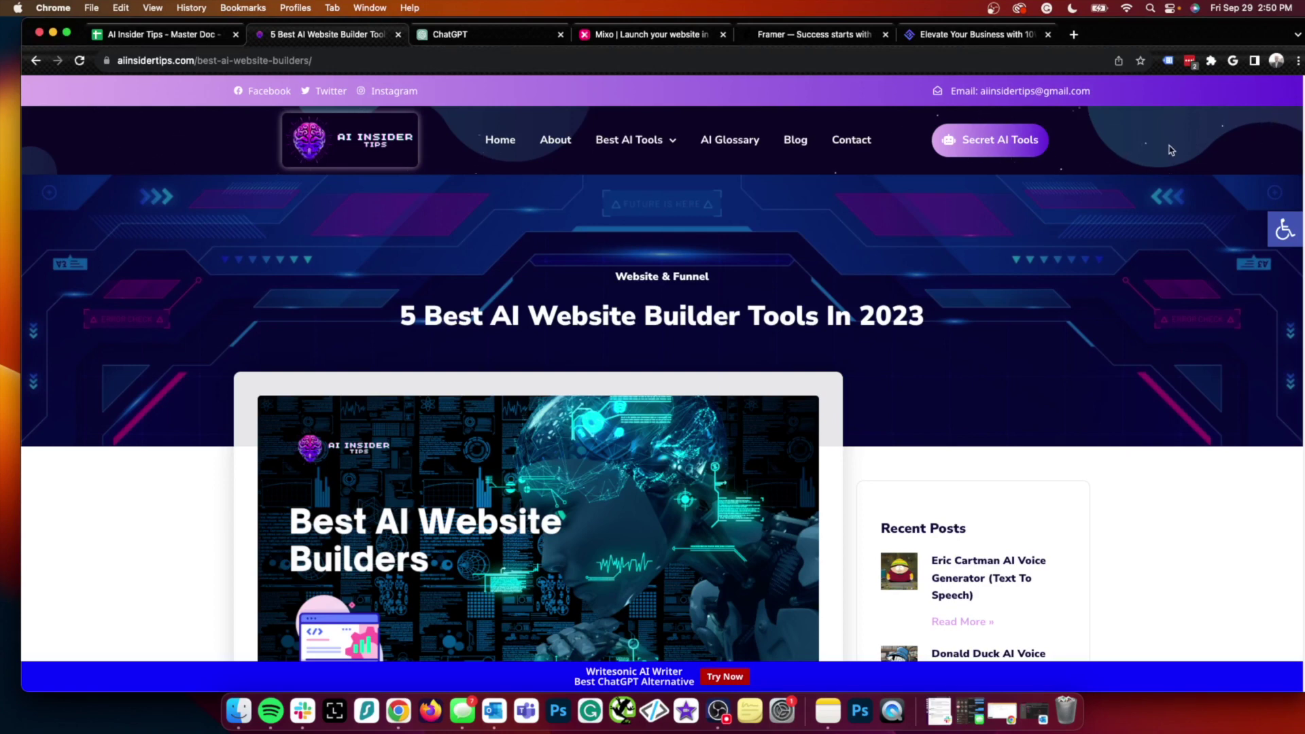
{"action": "scroll", "coordinate": [1118, 216], "scroll_direction": "down", "scroll_amount": 3}
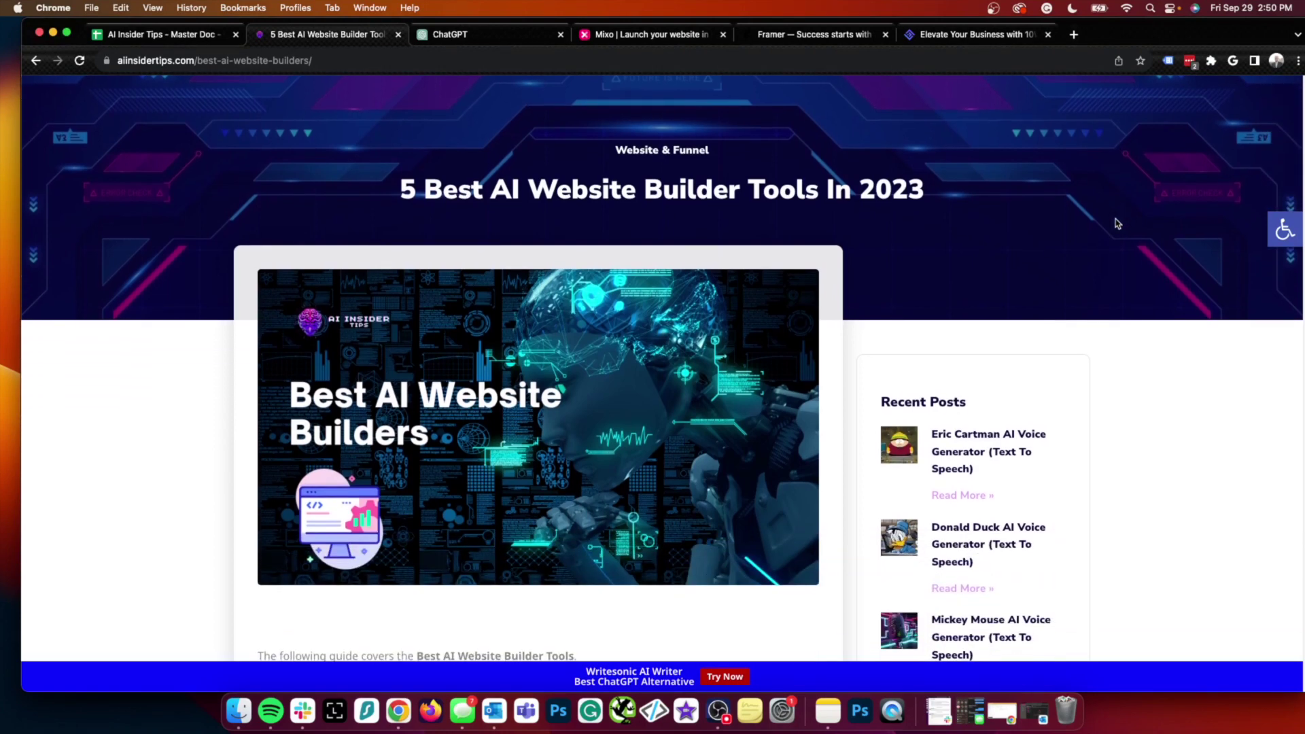
{"action": "scroll", "coordinate": [1115, 224], "scroll_direction": "down", "scroll_amount": 1}
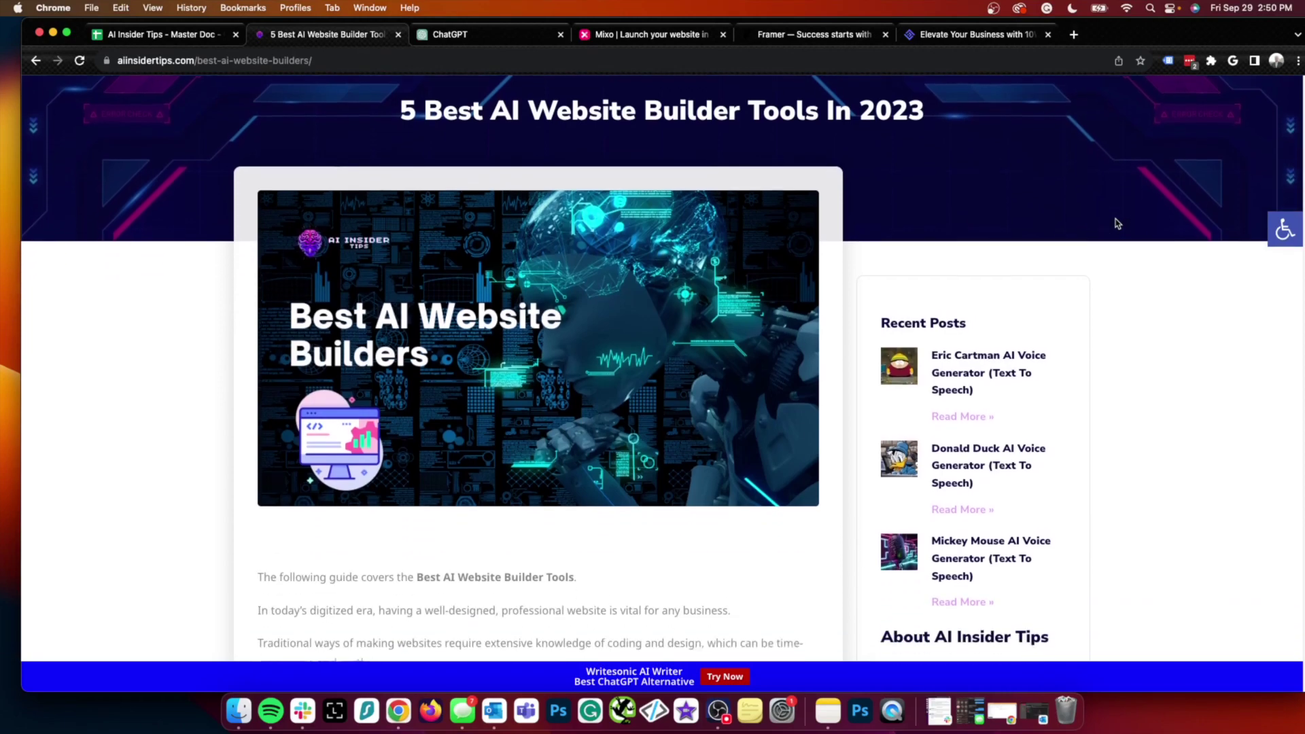
{"action": "scroll", "coordinate": [1116, 223], "scroll_direction": "down", "scroll_amount": 2}
{"action": "scroll", "coordinate": [1115, 222], "scroll_direction": "down", "scroll_amount": 2}
{"action": "scroll", "coordinate": [1117, 223], "scroll_direction": "down", "scroll_amount": 3}
{"action": "scroll", "coordinate": [1115, 223], "scroll_direction": "down", "scroll_amount": 2}
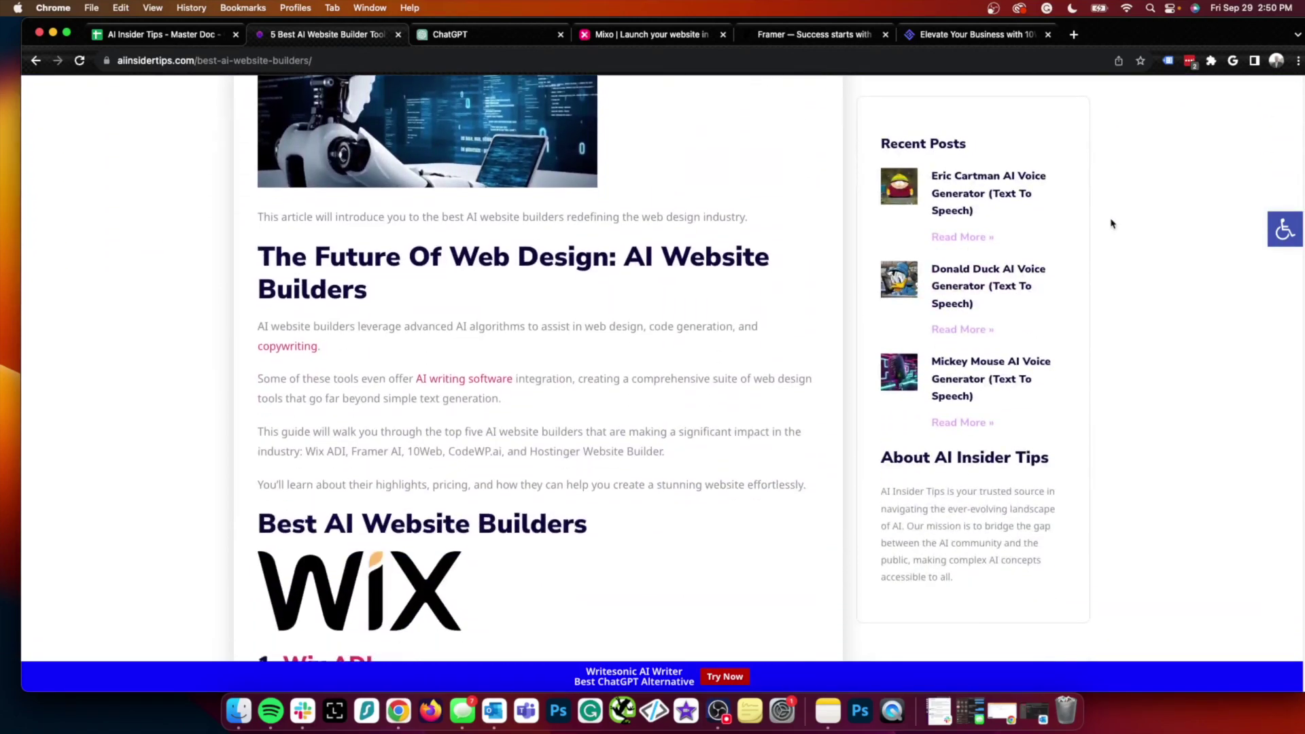
{"action": "scroll", "coordinate": [1113, 224], "scroll_direction": "down", "scroll_amount": 2}
{"action": "scroll", "coordinate": [1112, 223], "scroll_direction": "up", "scroll_amount": 1}
{"action": "scroll", "coordinate": [1112, 223], "scroll_direction": "up", "scroll_amount": 1}
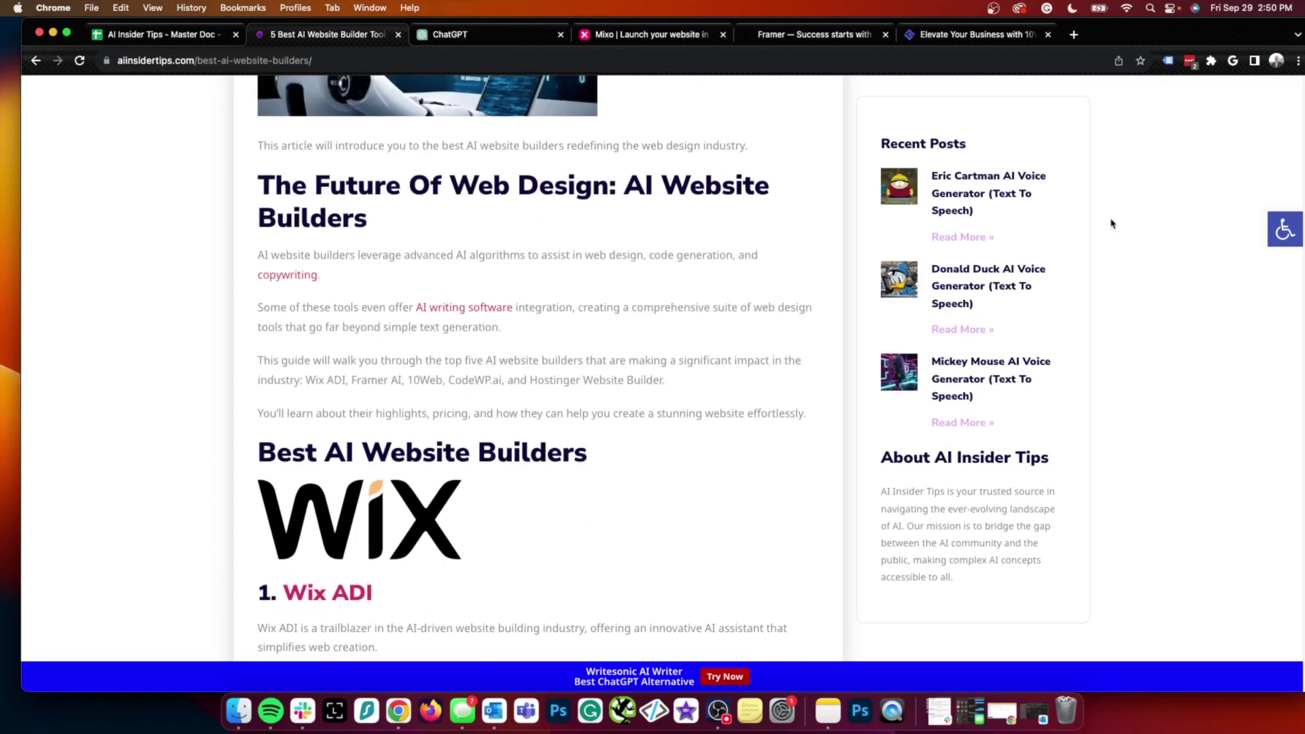
{"action": "scroll", "coordinate": [1112, 224], "scroll_direction": "down", "scroll_amount": 3}
{"action": "scroll", "coordinate": [1111, 223], "scroll_direction": "down", "scroll_amount": 1}
{"action": "scroll", "coordinate": [1111, 224], "scroll_direction": "down", "scroll_amount": 2}
{"action": "scroll", "coordinate": [1112, 224], "scroll_direction": "down", "scroll_amount": 1}
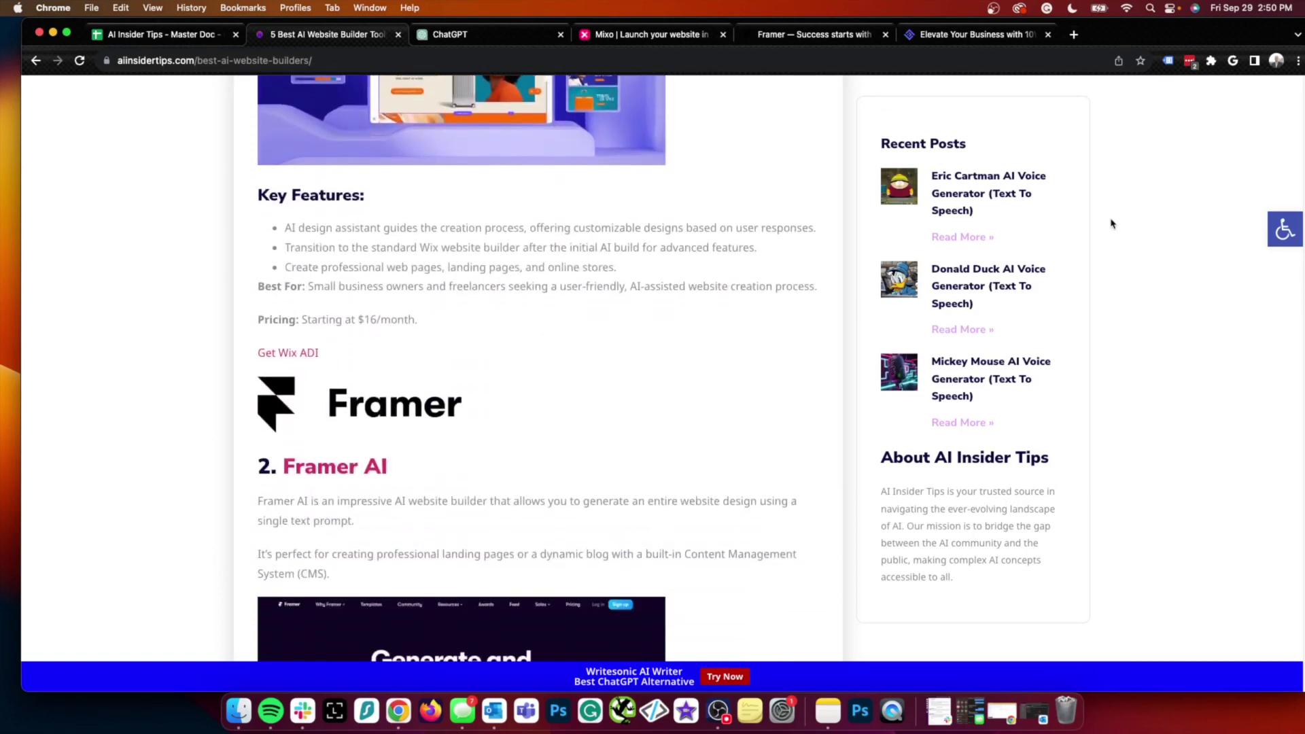
{"action": "scroll", "coordinate": [1111, 224], "scroll_direction": "down", "scroll_amount": 2}
{"action": "scroll", "coordinate": [1112, 223], "scroll_direction": "down", "scroll_amount": 1}
{"action": "scroll", "coordinate": [1111, 222], "scroll_direction": "down", "scroll_amount": 4}
{"action": "scroll", "coordinate": [1111, 223], "scroll_direction": "down", "scroll_amount": 1}
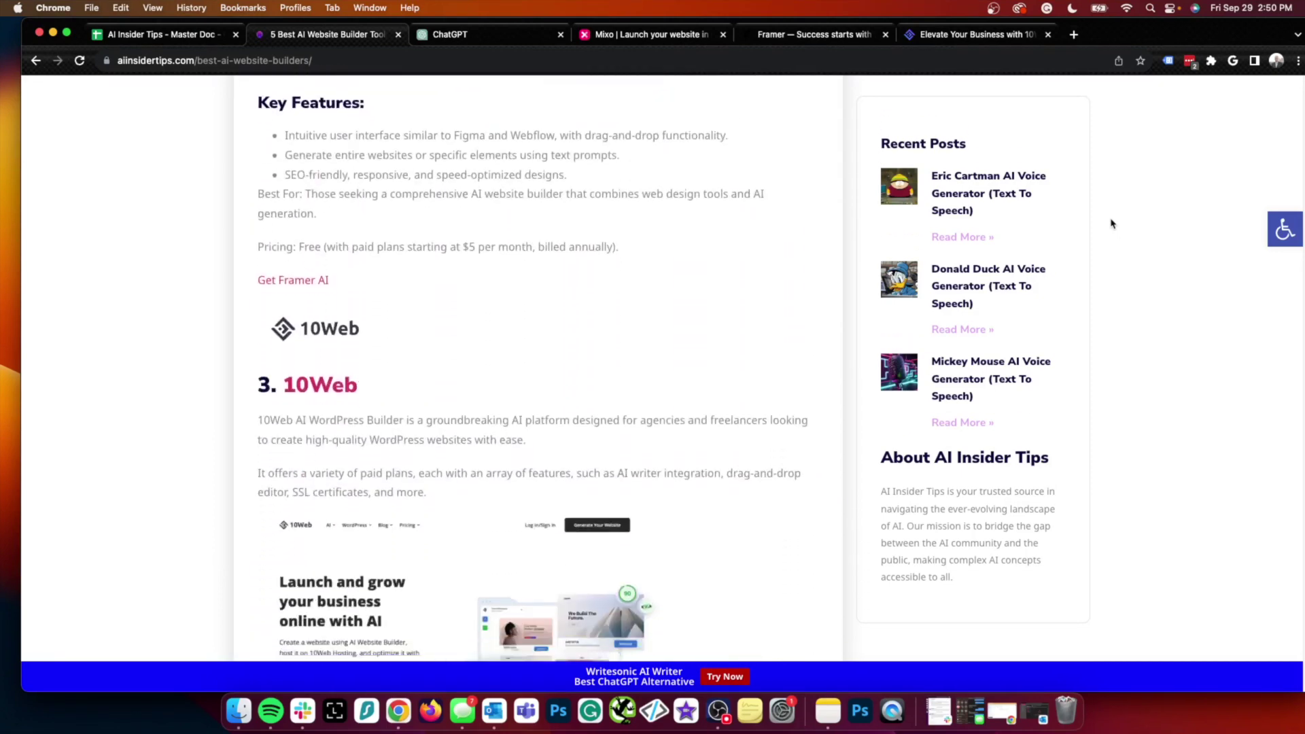
{"action": "scroll", "coordinate": [1112, 224], "scroll_direction": "down", "scroll_amount": 2}
{"action": "scroll", "coordinate": [1111, 223], "scroll_direction": "down", "scroll_amount": 3}
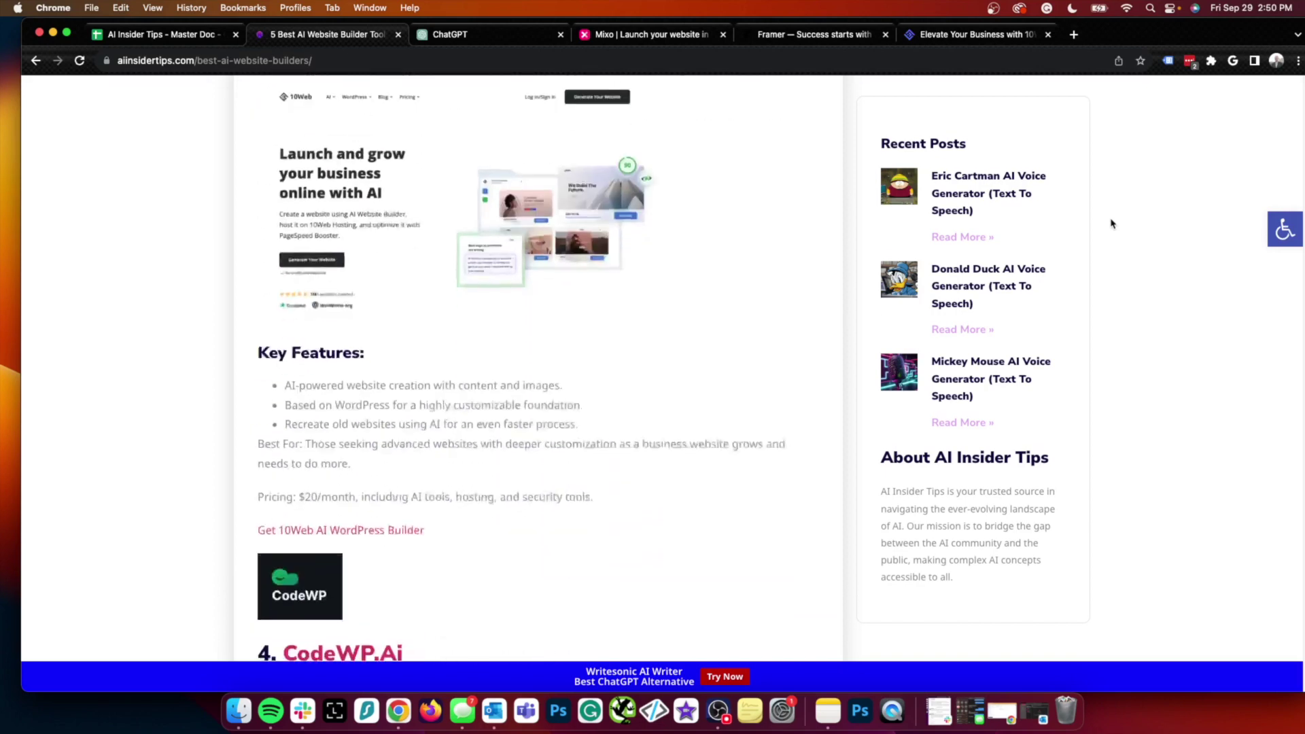
{"action": "scroll", "coordinate": [1112, 224], "scroll_direction": "down", "scroll_amount": 2}
{"action": "scroll", "coordinate": [1111, 223], "scroll_direction": "down", "scroll_amount": 2}
{"action": "scroll", "coordinate": [1112, 223], "scroll_direction": "down", "scroll_amount": 4}
{"action": "scroll", "coordinate": [1111, 223], "scroll_direction": "down", "scroll_amount": 2}
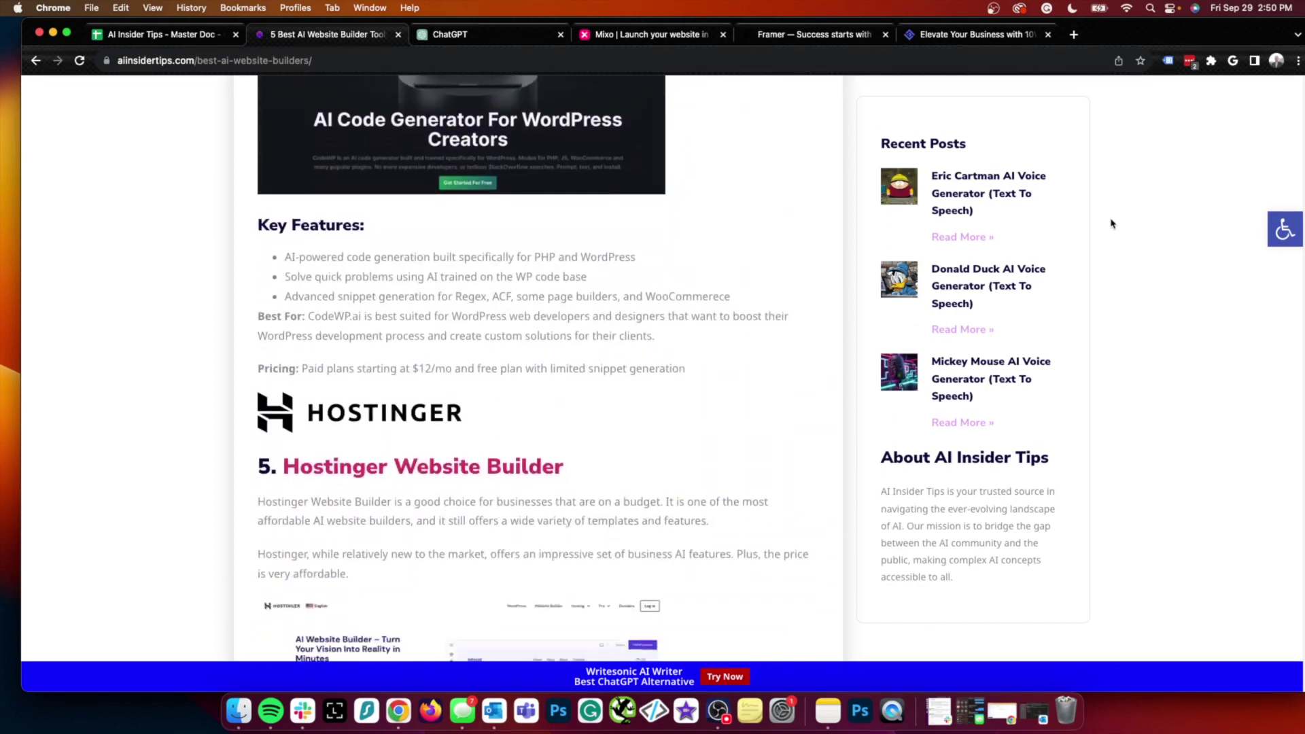
{"action": "scroll", "coordinate": [1112, 223], "scroll_direction": "down", "scroll_amount": 2}
{"action": "scroll", "coordinate": [1111, 223], "scroll_direction": "down", "scroll_amount": 2}
{"action": "scroll", "coordinate": [1111, 223], "scroll_direction": "down", "scroll_amount": 2}
{"action": "scroll", "coordinate": [1111, 224], "scroll_direction": "down", "scroll_amount": 1}
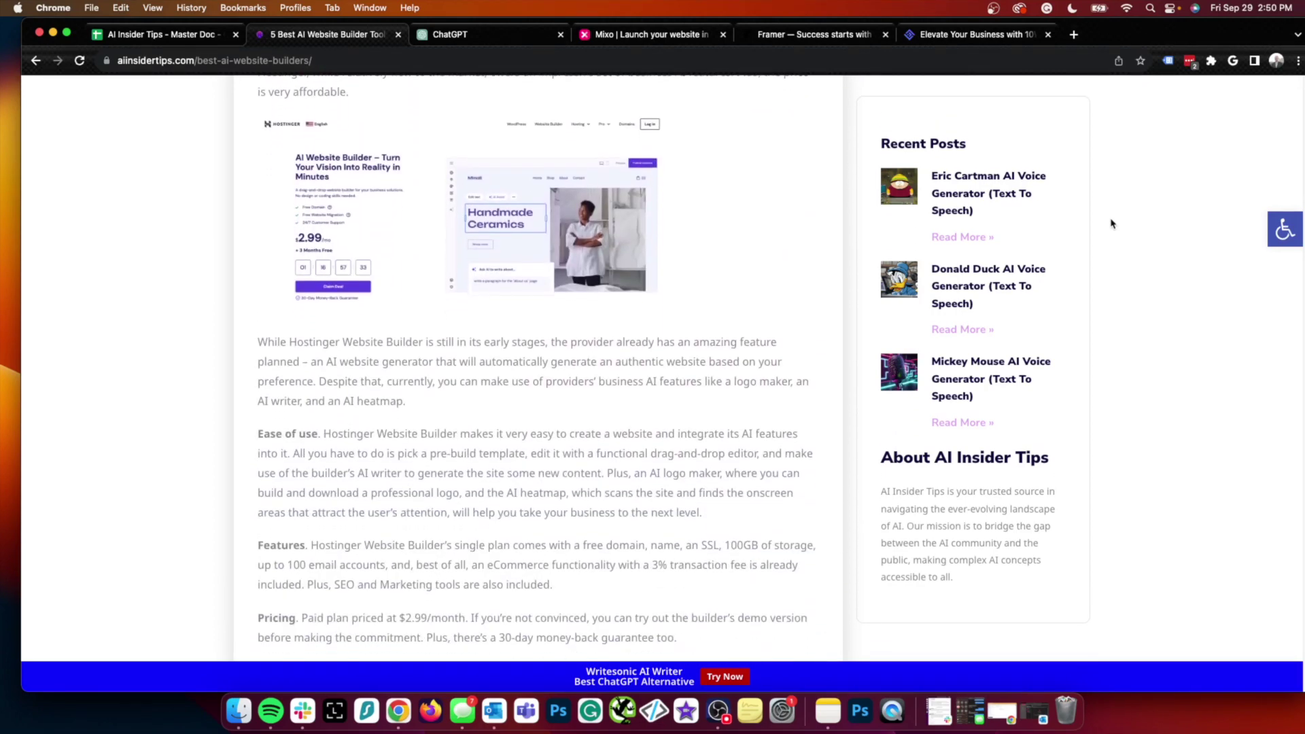
{"action": "scroll", "coordinate": [1112, 224], "scroll_direction": "down", "scroll_amount": 1}
{"action": "scroll", "coordinate": [1112, 224], "scroll_direction": "down", "scroll_amount": 1}
{"action": "scroll", "coordinate": [1111, 223], "scroll_direction": "up", "scroll_amount": 5}
{"action": "scroll", "coordinate": [1111, 223], "scroll_direction": "up", "scroll_amount": 5}
{"action": "scroll", "coordinate": [1111, 224], "scroll_direction": "up", "scroll_amount": 5}
{"action": "scroll", "coordinate": [1111, 224], "scroll_direction": "up", "scroll_amount": 10}
{"action": "scroll", "coordinate": [1111, 224], "scroll_direction": "up", "scroll_amount": 5}
{"action": "scroll", "coordinate": [1111, 223], "scroll_direction": "down", "scroll_amount": 2}
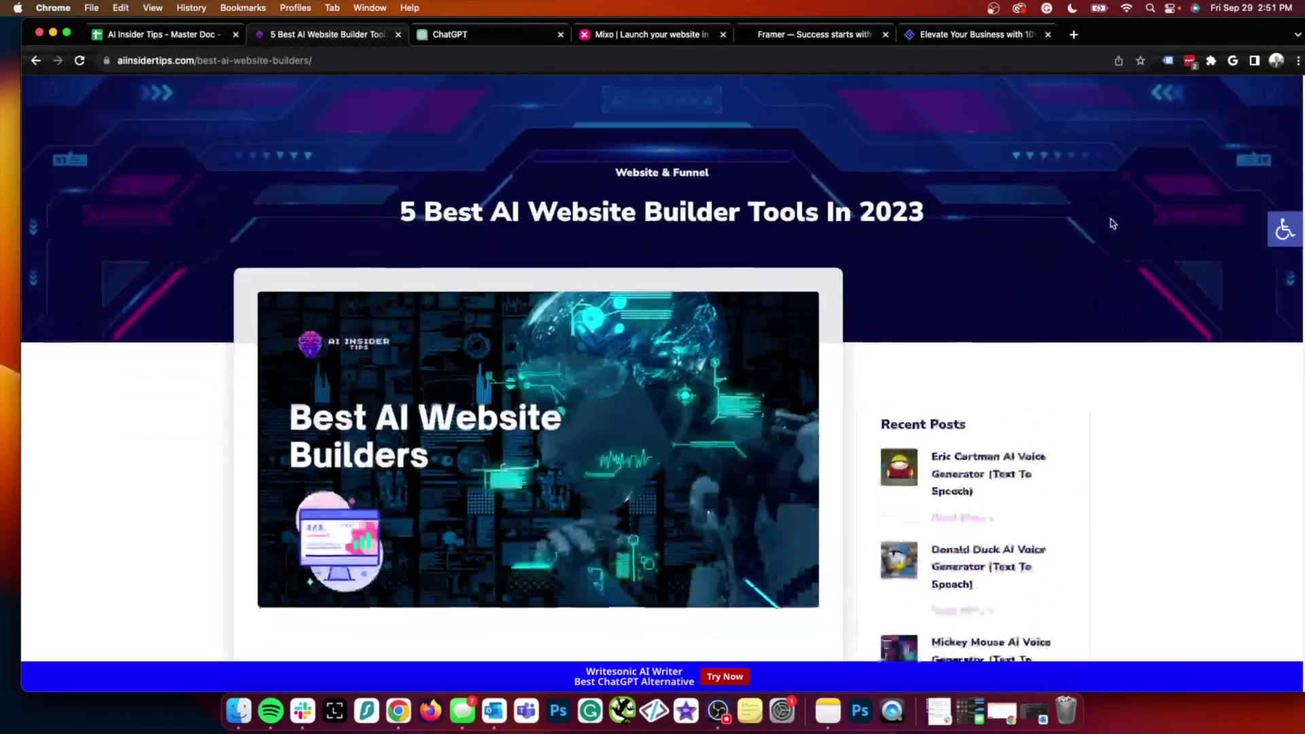
{"action": "scroll", "coordinate": [1111, 223], "scroll_direction": "down", "scroll_amount": 1}
{"action": "scroll", "coordinate": [1111, 224], "scroll_direction": "up", "scroll_amount": 2}
{"action": "scroll", "coordinate": [1111, 223], "scroll_direction": "down", "scroll_amount": 1}
{"action": "scroll", "coordinate": [1111, 224], "scroll_direction": "down", "scroll_amount": 2}
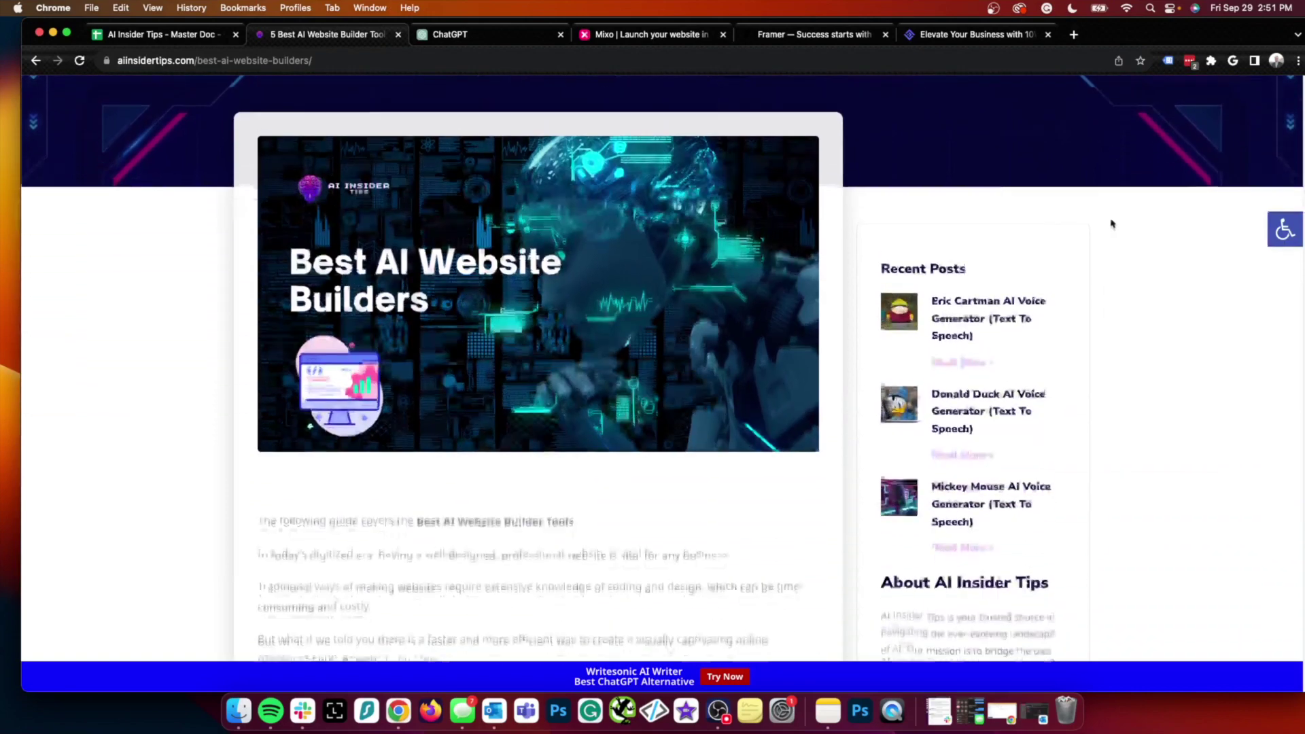
{"action": "scroll", "coordinate": [1111, 224], "scroll_direction": "down", "scroll_amount": 2}
{"action": "scroll", "coordinate": [1111, 223], "scroll_direction": "down", "scroll_amount": 2}
{"action": "scroll", "coordinate": [1111, 223], "scroll_direction": "down", "scroll_amount": 1}
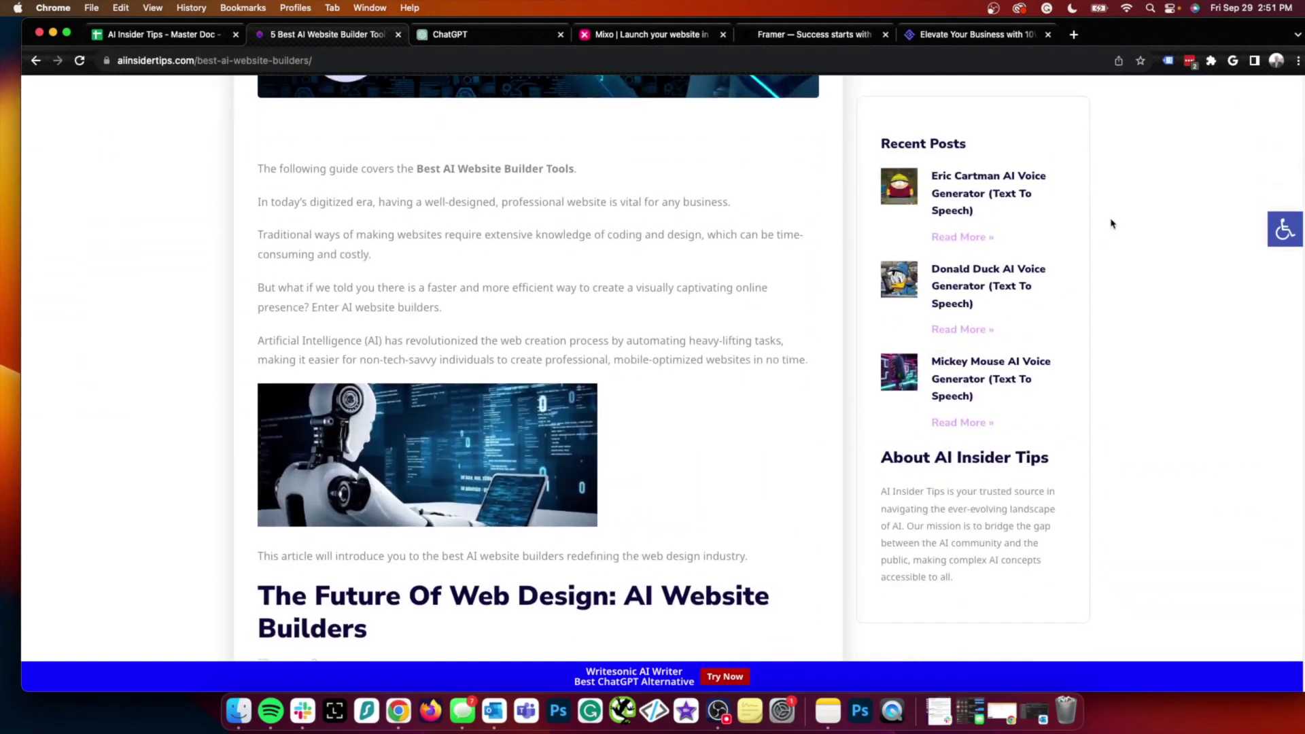
{"action": "scroll", "coordinate": [1112, 223], "scroll_direction": "down", "scroll_amount": 1}
{"action": "scroll", "coordinate": [1111, 222], "scroll_direction": "down", "scroll_amount": 1}
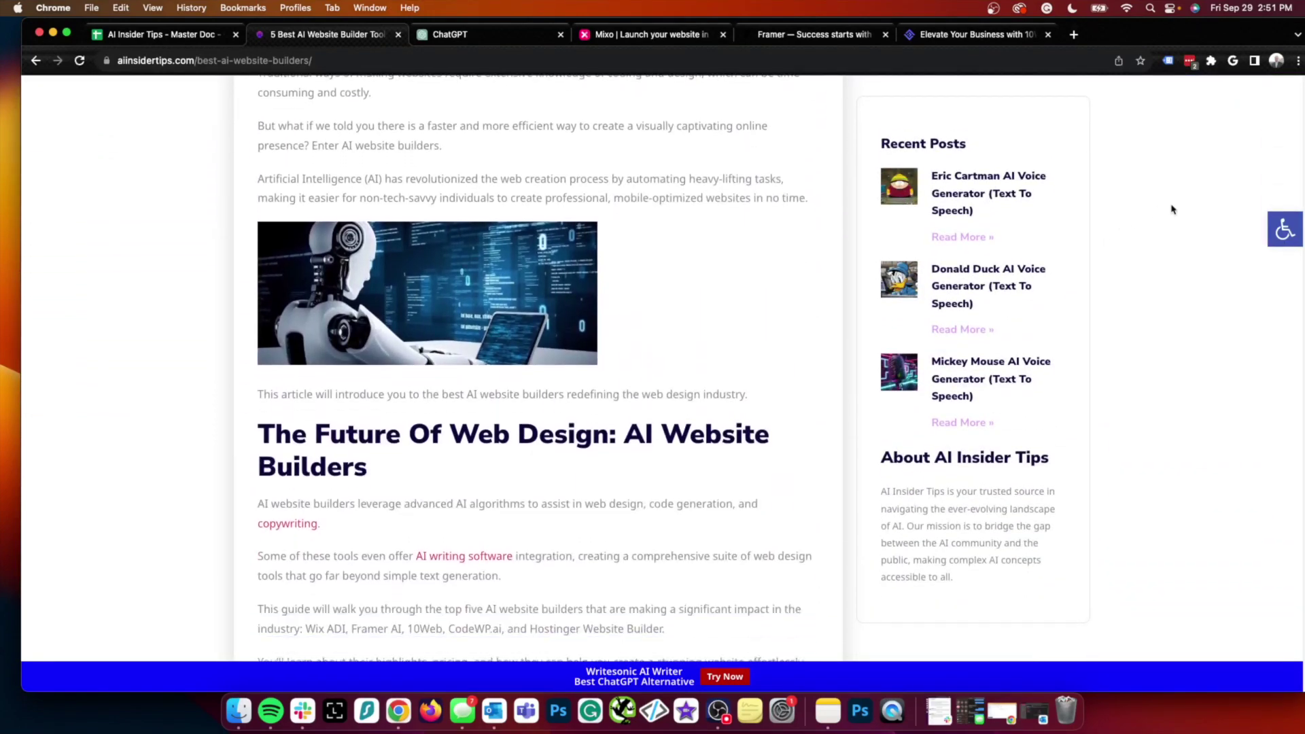
{"action": "left_click", "coordinate": [485, 34]}
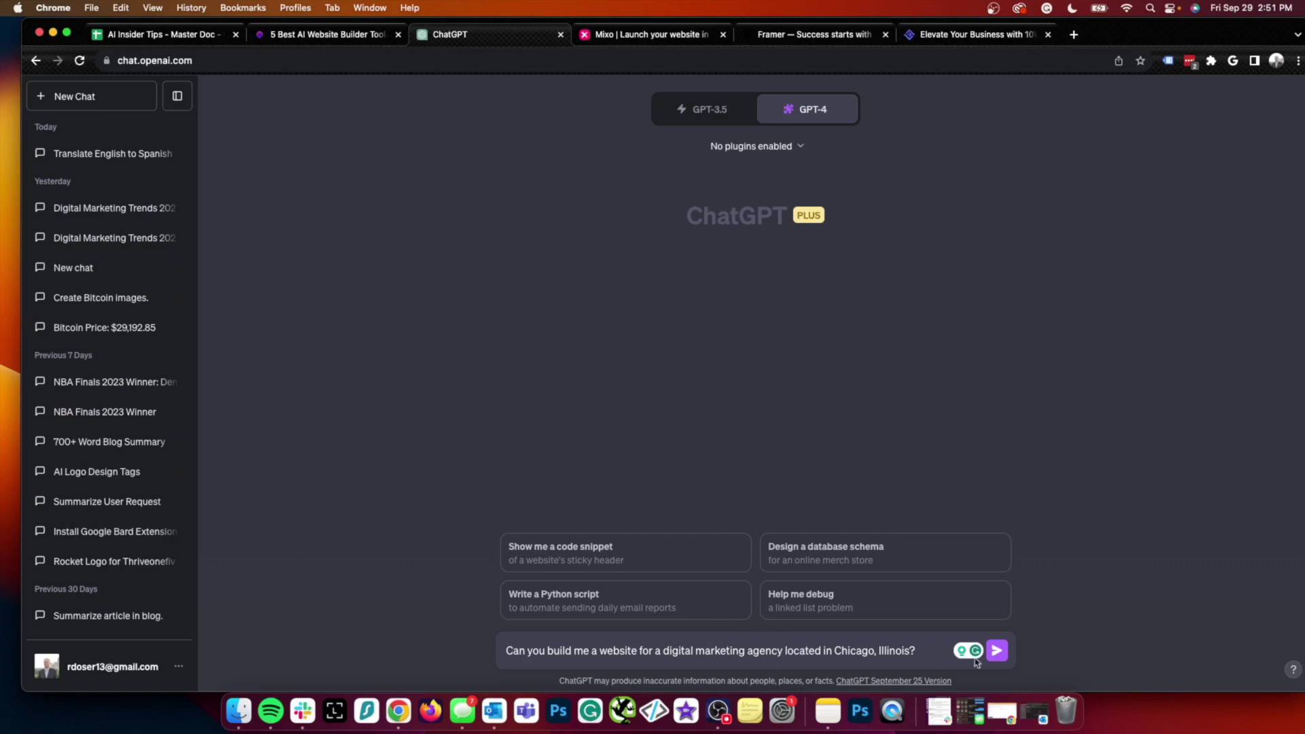
{"action": "left_click", "coordinate": [997, 651]}
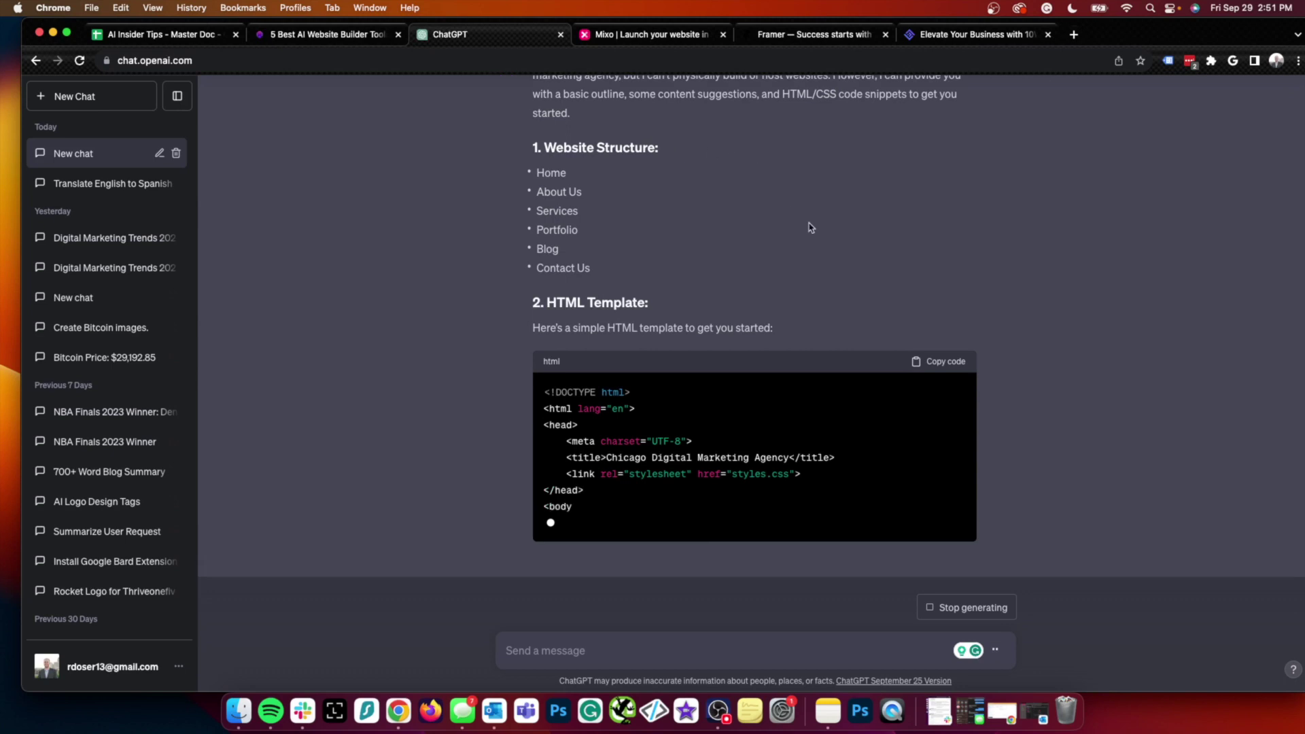
{"action": "scroll", "coordinate": [877, 235], "scroll_direction": "up", "scroll_amount": 3}
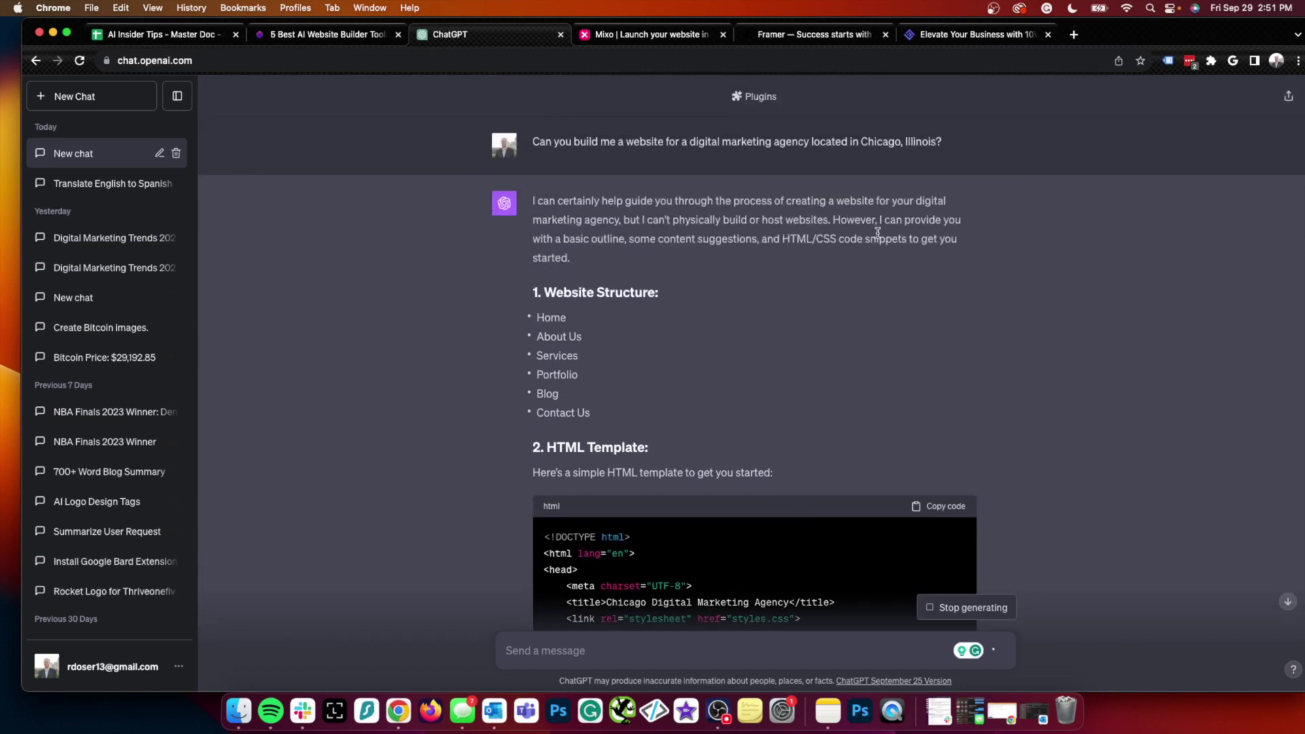
{"action": "scroll", "coordinate": [877, 235], "scroll_direction": "down", "scroll_amount": 5}
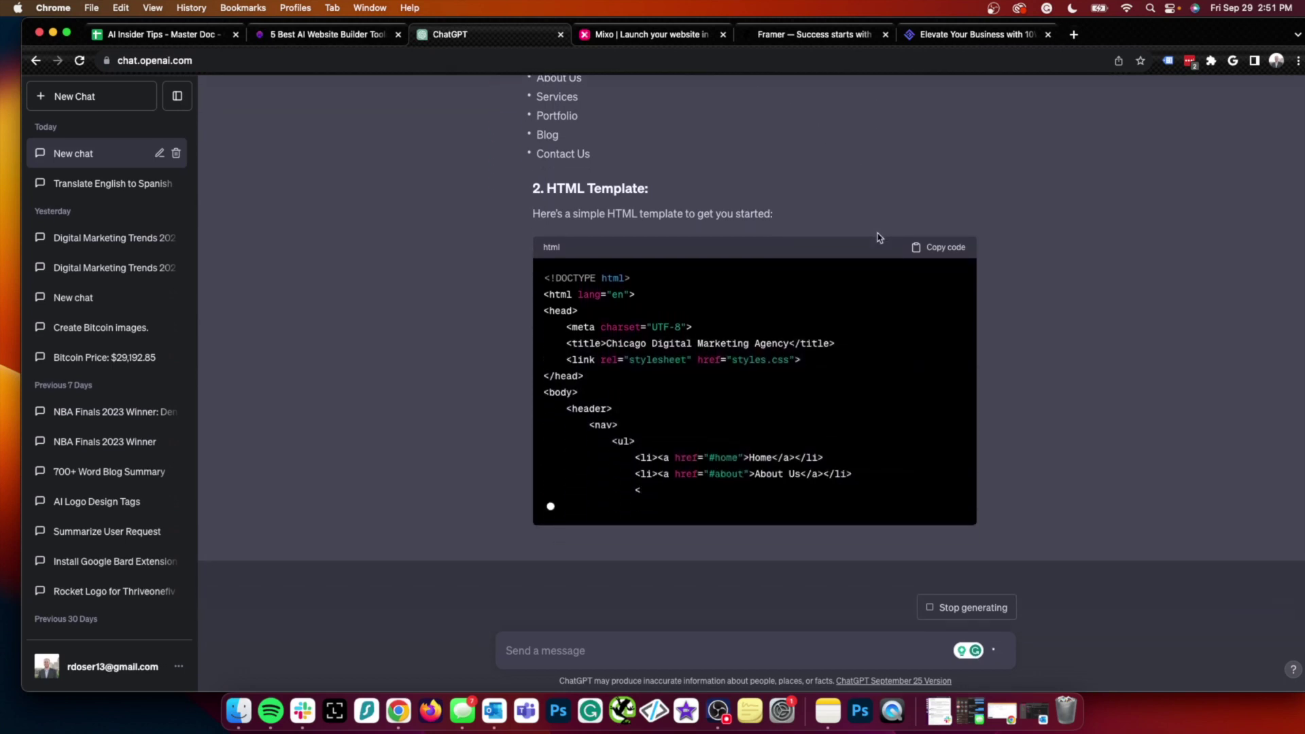
{"action": "scroll", "coordinate": [877, 237], "scroll_direction": "up", "scroll_amount": 3}
{"action": "scroll", "coordinate": [877, 235], "scroll_direction": "up", "scroll_amount": 2}
{"action": "scroll", "coordinate": [877, 235], "scroll_direction": "down", "scroll_amount": 2}
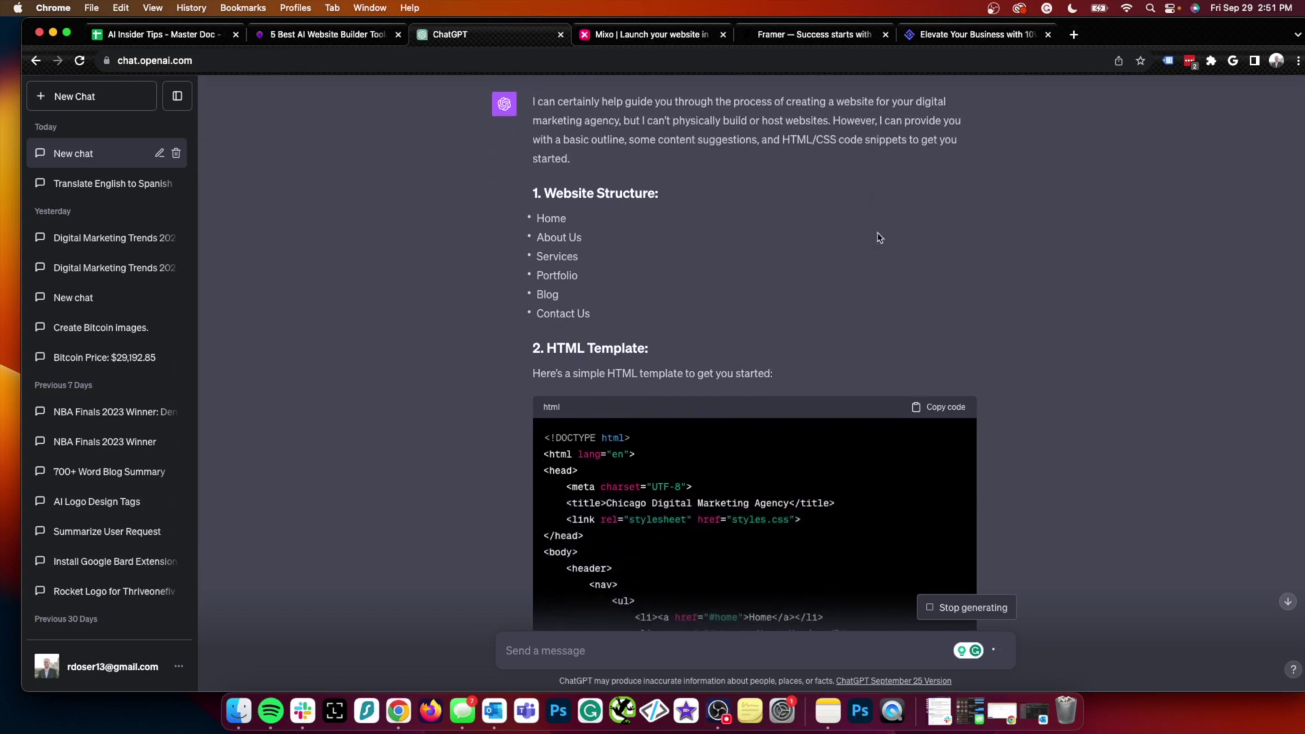
{"action": "scroll", "coordinate": [877, 235], "scroll_direction": "down", "scroll_amount": 3}
{"action": "scroll", "coordinate": [879, 237], "scroll_direction": "down", "scroll_amount": 1}
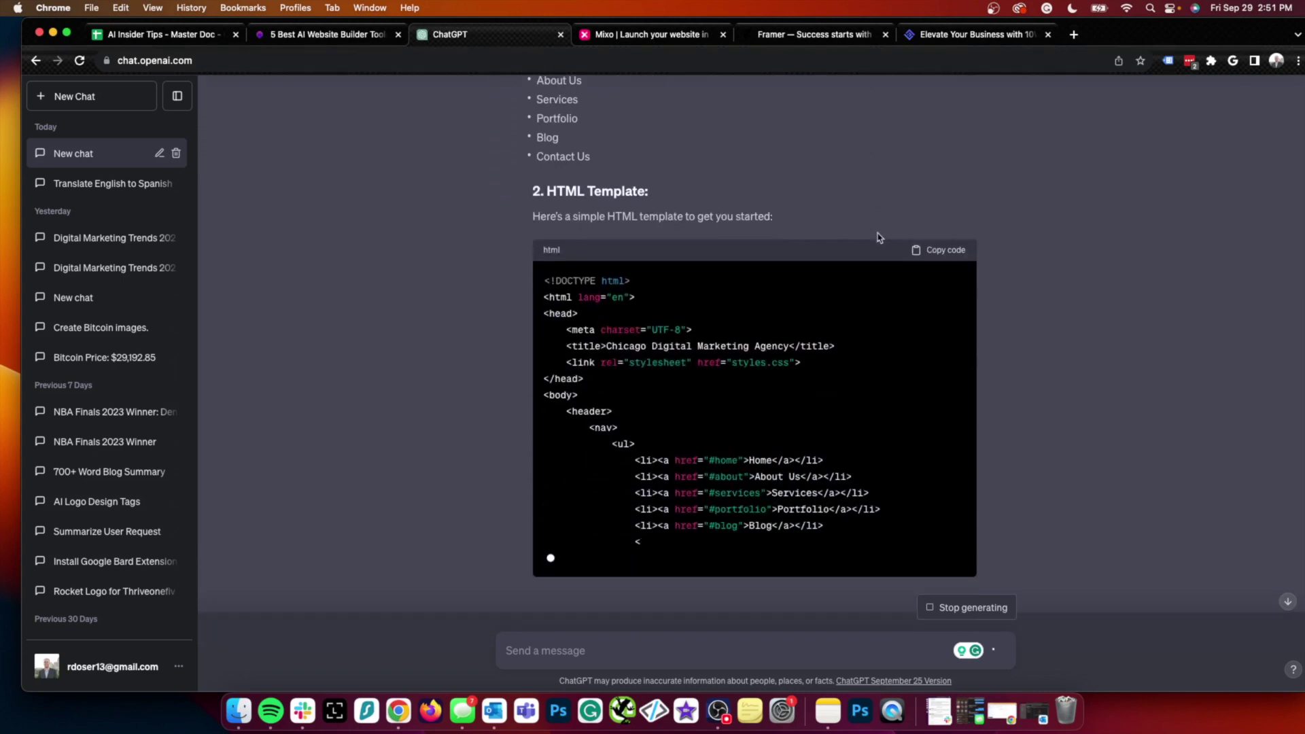
{"action": "scroll", "coordinate": [878, 236], "scroll_direction": "down", "scroll_amount": 1}
{"action": "scroll", "coordinate": [878, 237], "scroll_direction": "down", "scroll_amount": 1}
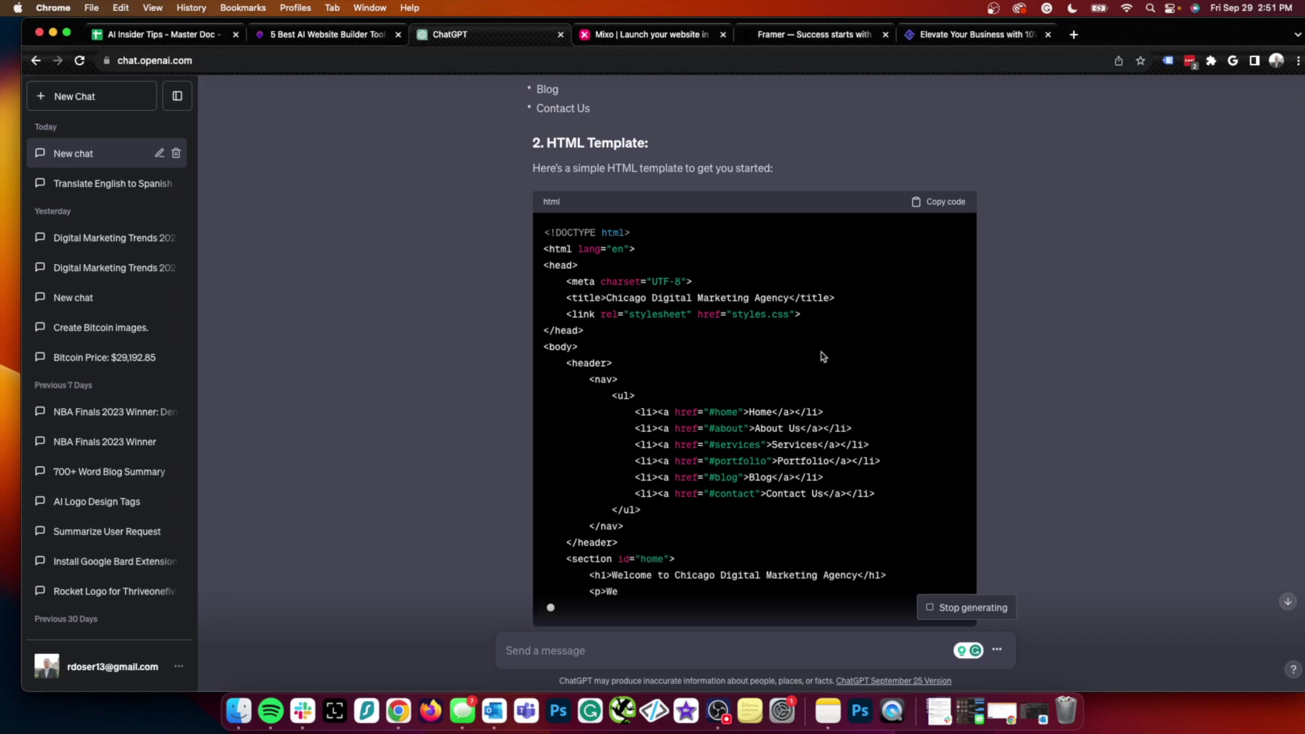
{"action": "scroll", "coordinate": [821, 356], "scroll_direction": "down", "scroll_amount": 2}
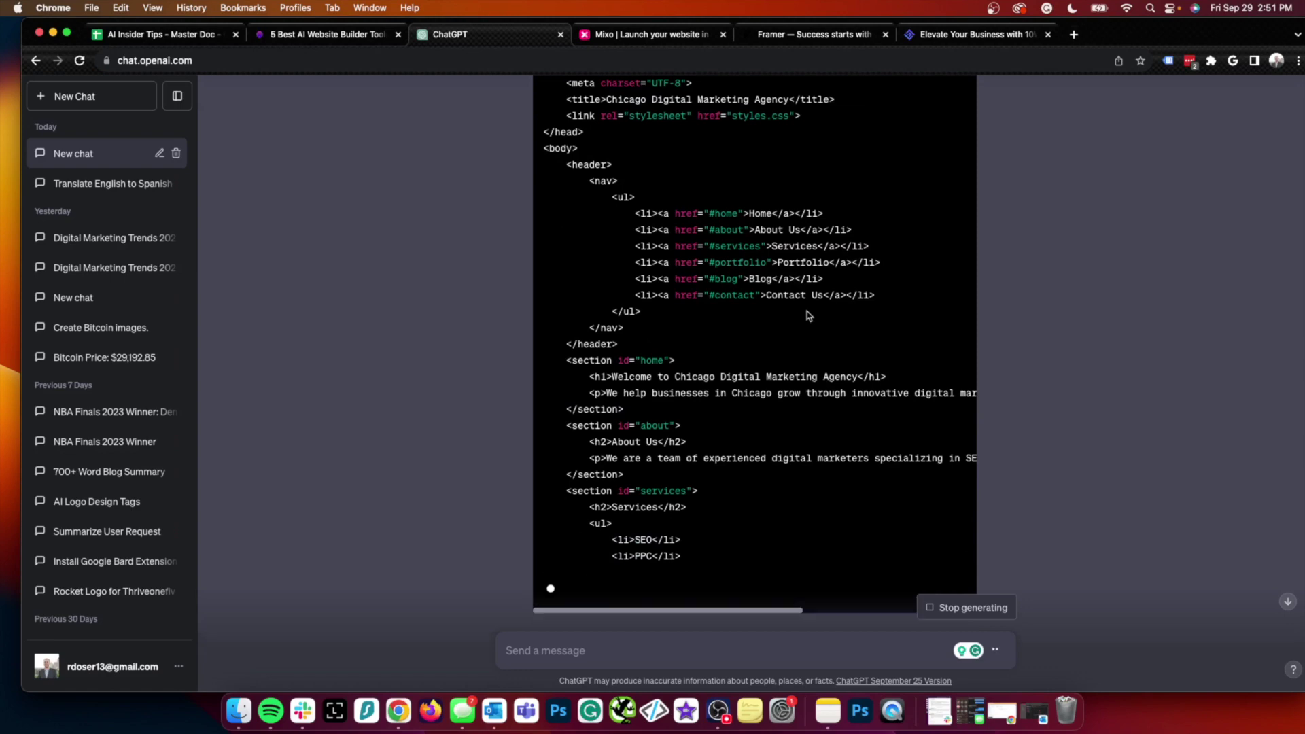
{"action": "scroll", "coordinate": [807, 311], "scroll_direction": "up", "scroll_amount": 5}
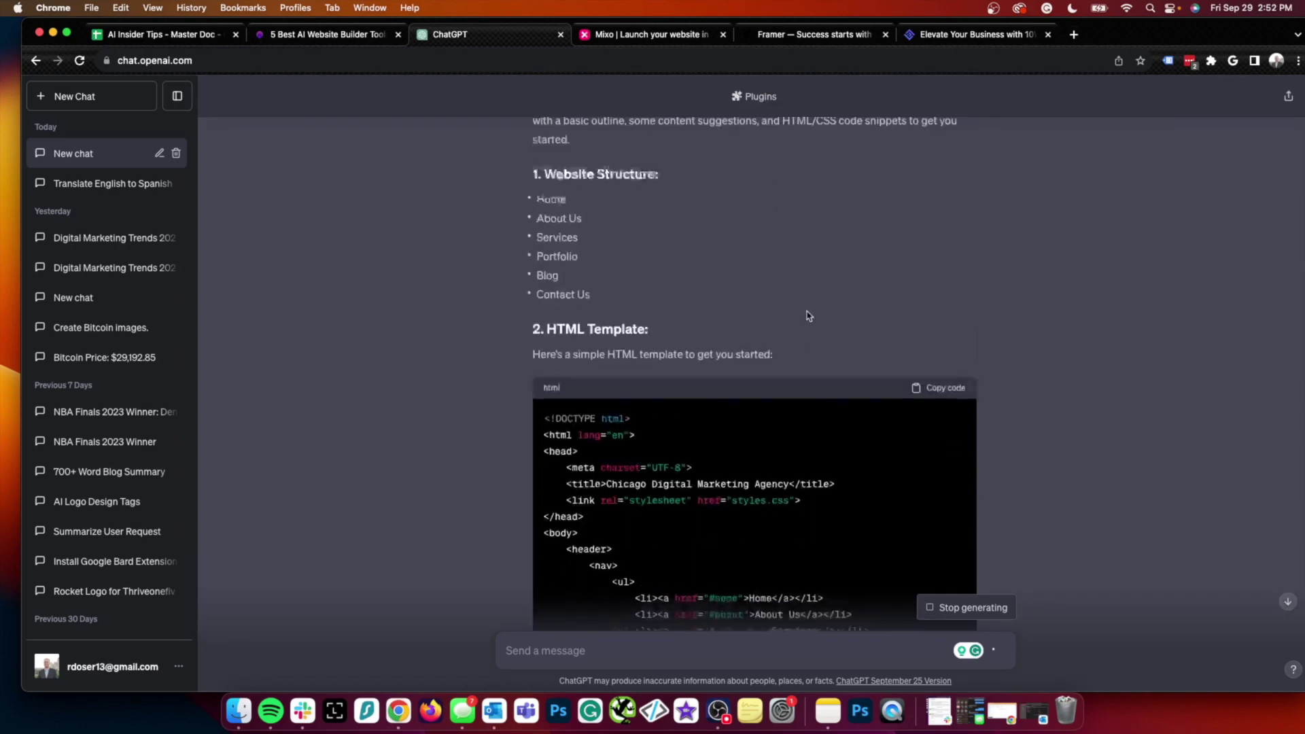
{"action": "scroll", "coordinate": [809, 329], "scroll_direction": "up", "scroll_amount": 2}
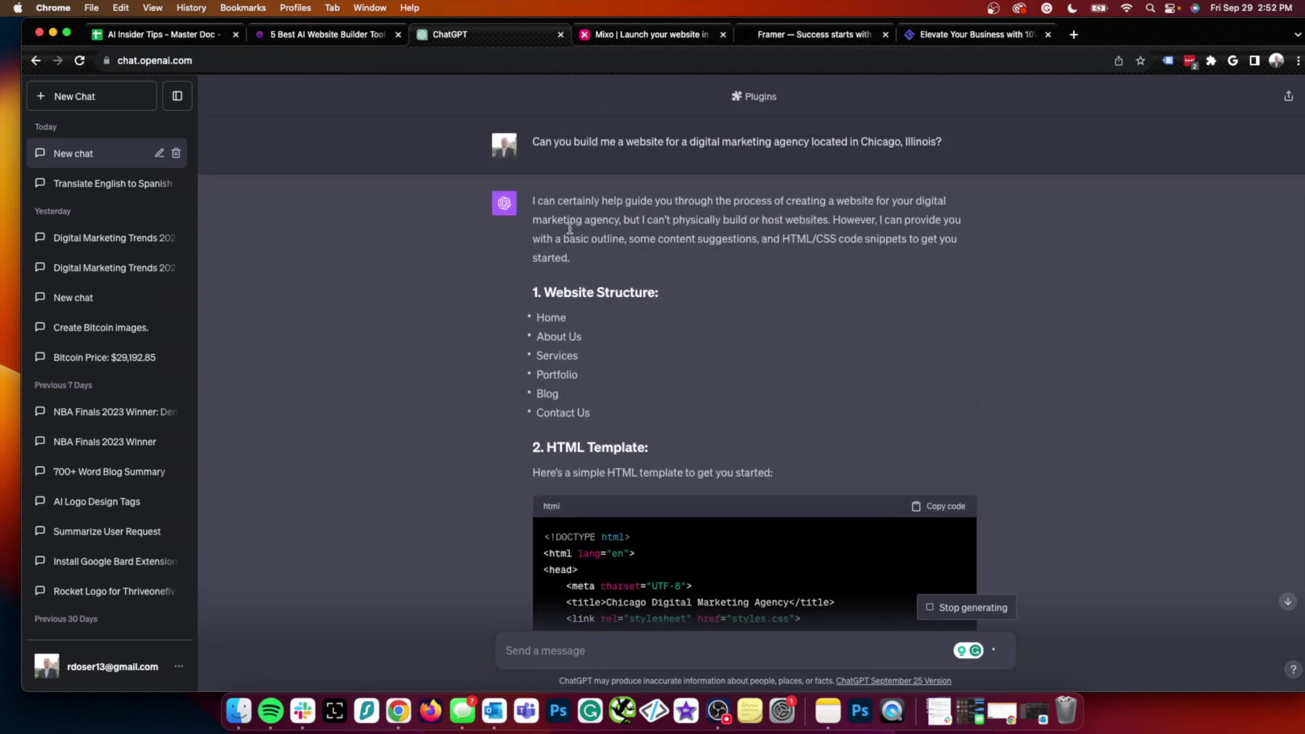
{"action": "left_click", "coordinate": [624, 36]}
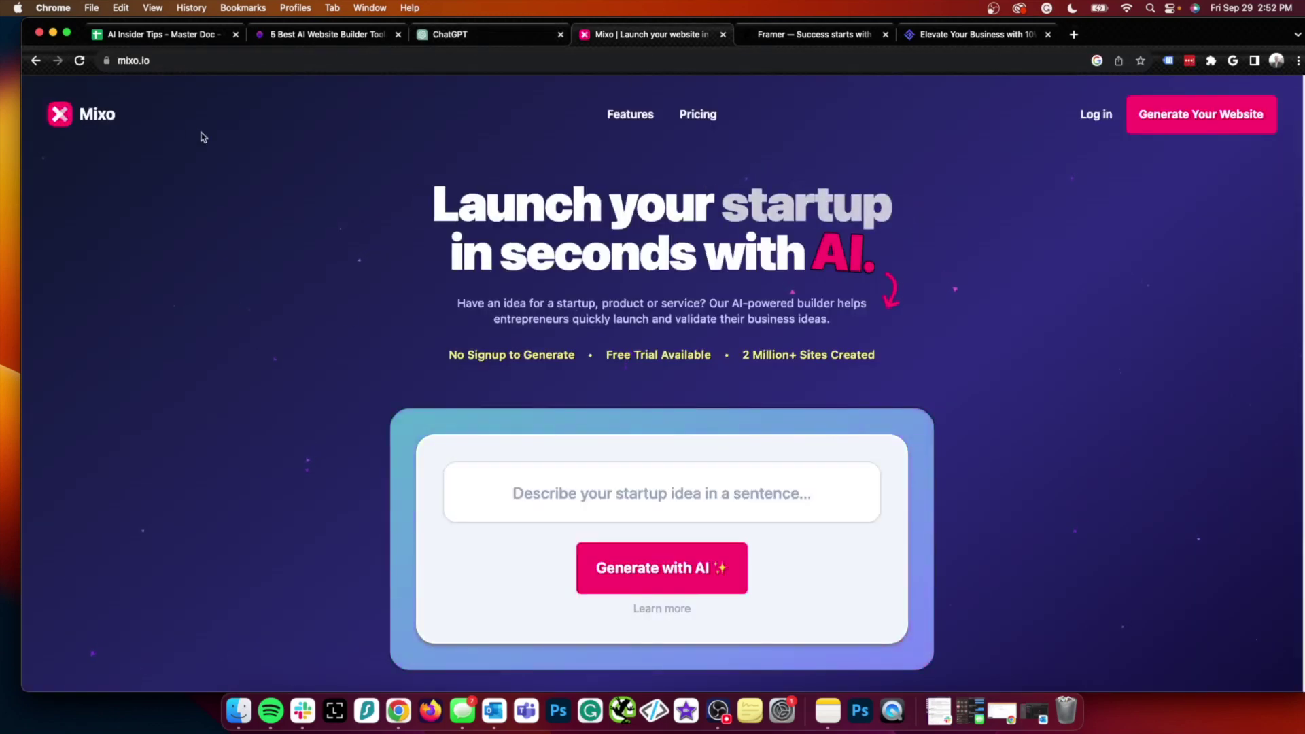
- Paste the prompt into Mixo, trim it to 'digital marketing agency located in Chicago, Illinois', and generate
{"action": "left_click", "coordinate": [625, 492]}
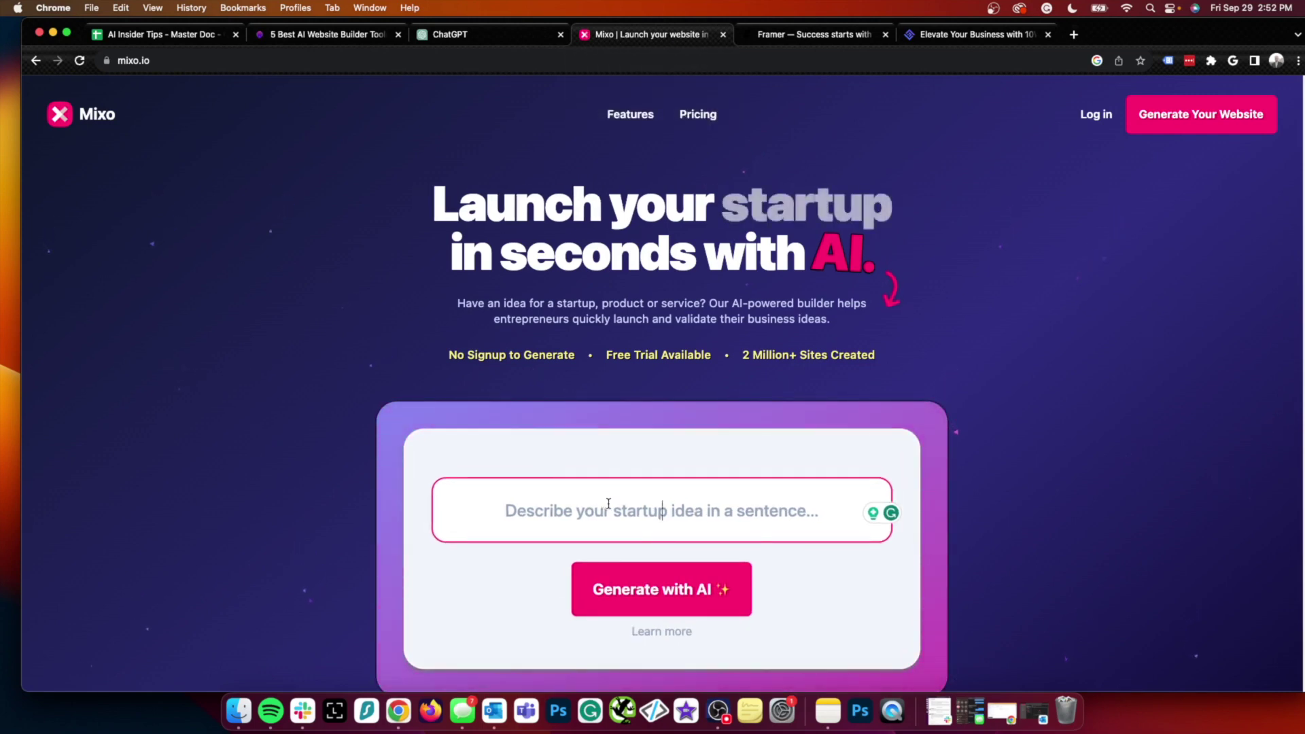
{"action": "type", "text": "Can you build me a website for a digital marketing agency located in Chicago, Illinois?"}
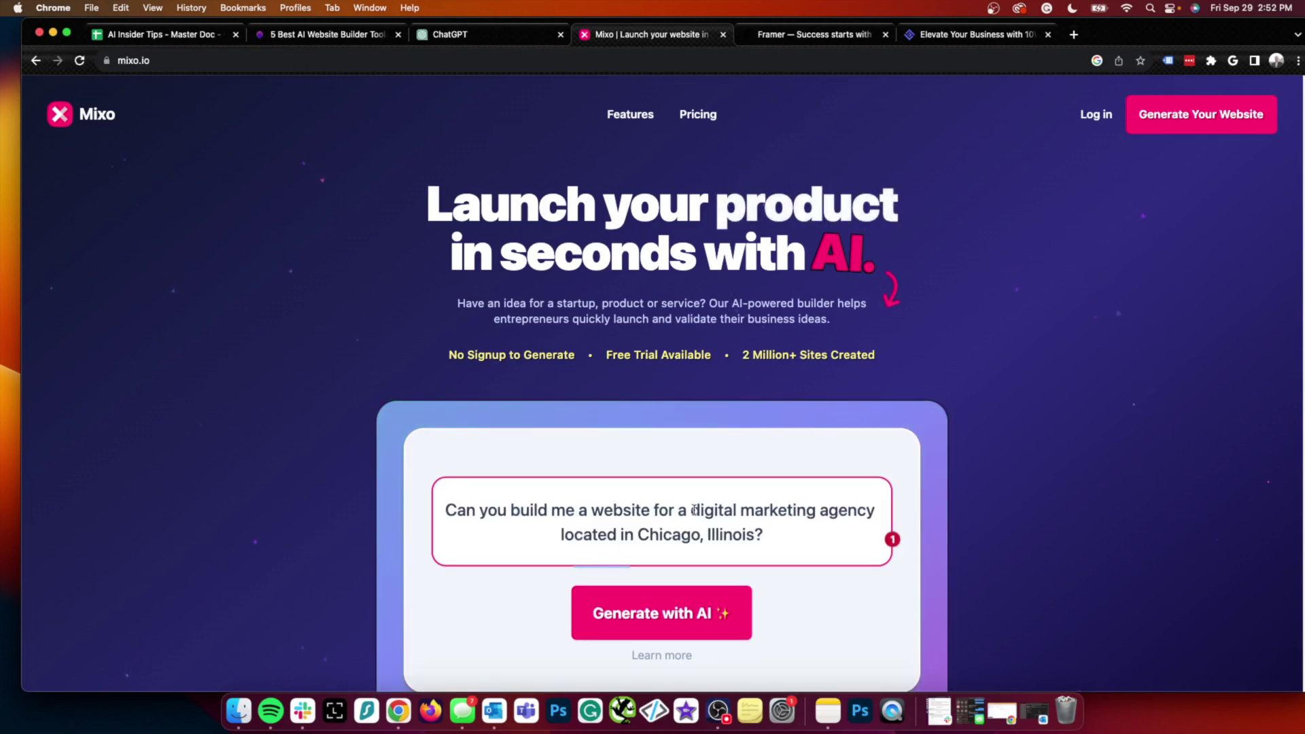
{"action": "left_click_drag", "start_coordinate": [689, 510], "coordinate": [502, 510]}
{"action": "key", "text": "BackSpace"}
{"action": "key", "text": "BackSpace"}
{"action": "key", "text": "BackSpace"}
{"action": "key", "text": "BackSpace"}
{"action": "key", "text": "BackSpace"}
{"action": "key", "text": "BackSpace"}
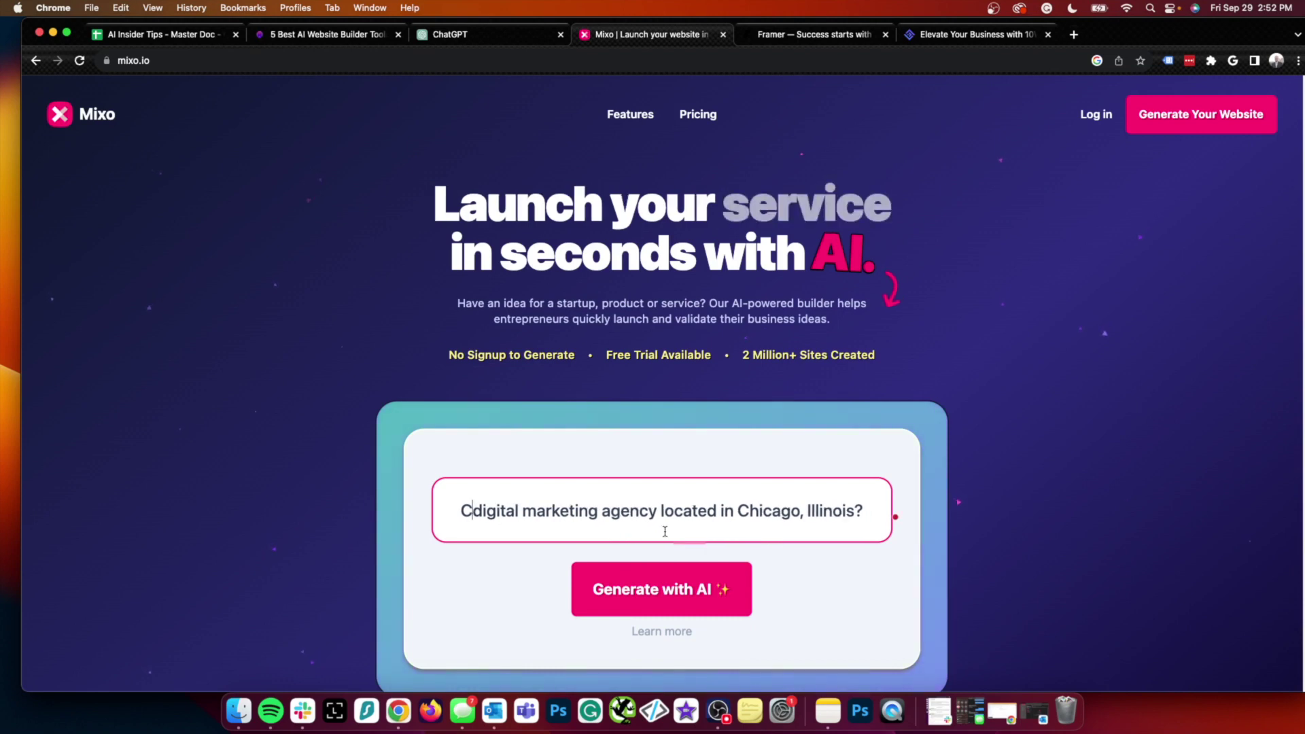
{"action": "key", "text": "BackSpace"}
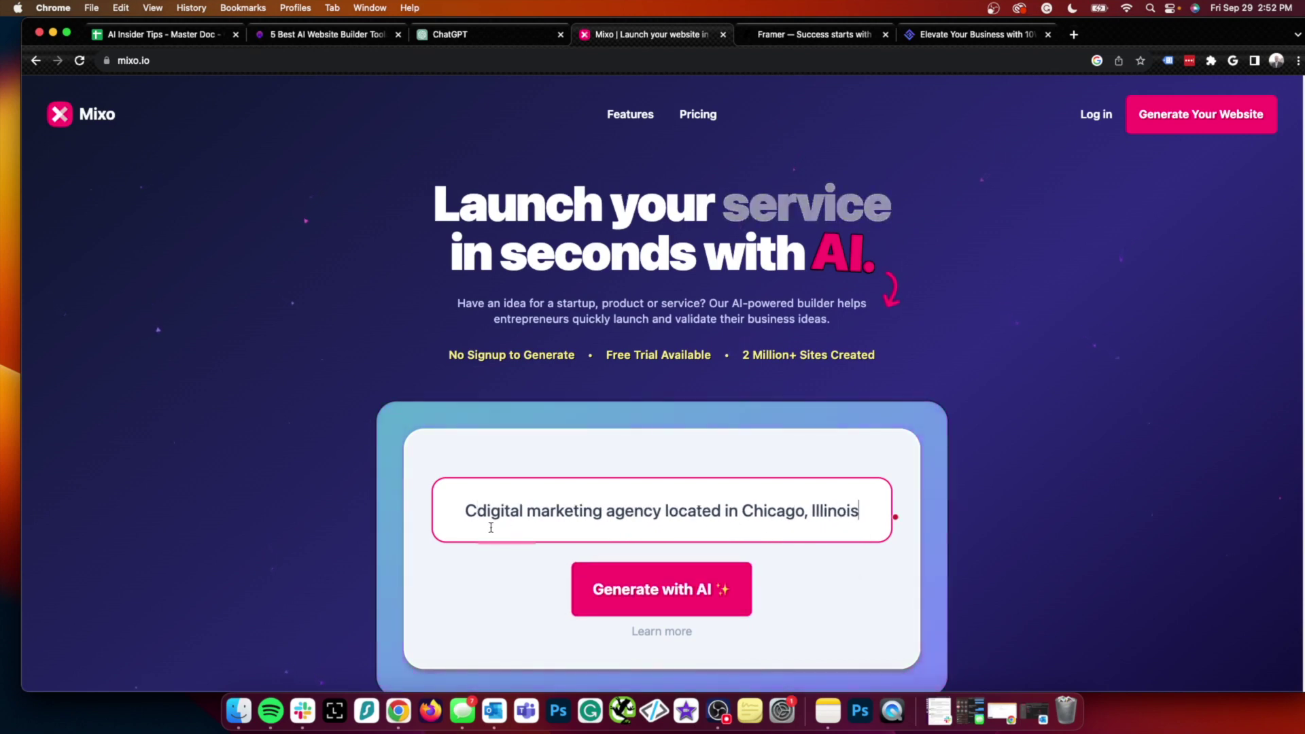
{"action": "left_click", "coordinate": [476, 509]}
{"action": "key", "text": "BackSpace"}
{"action": "left_click", "coordinate": [704, 597]}
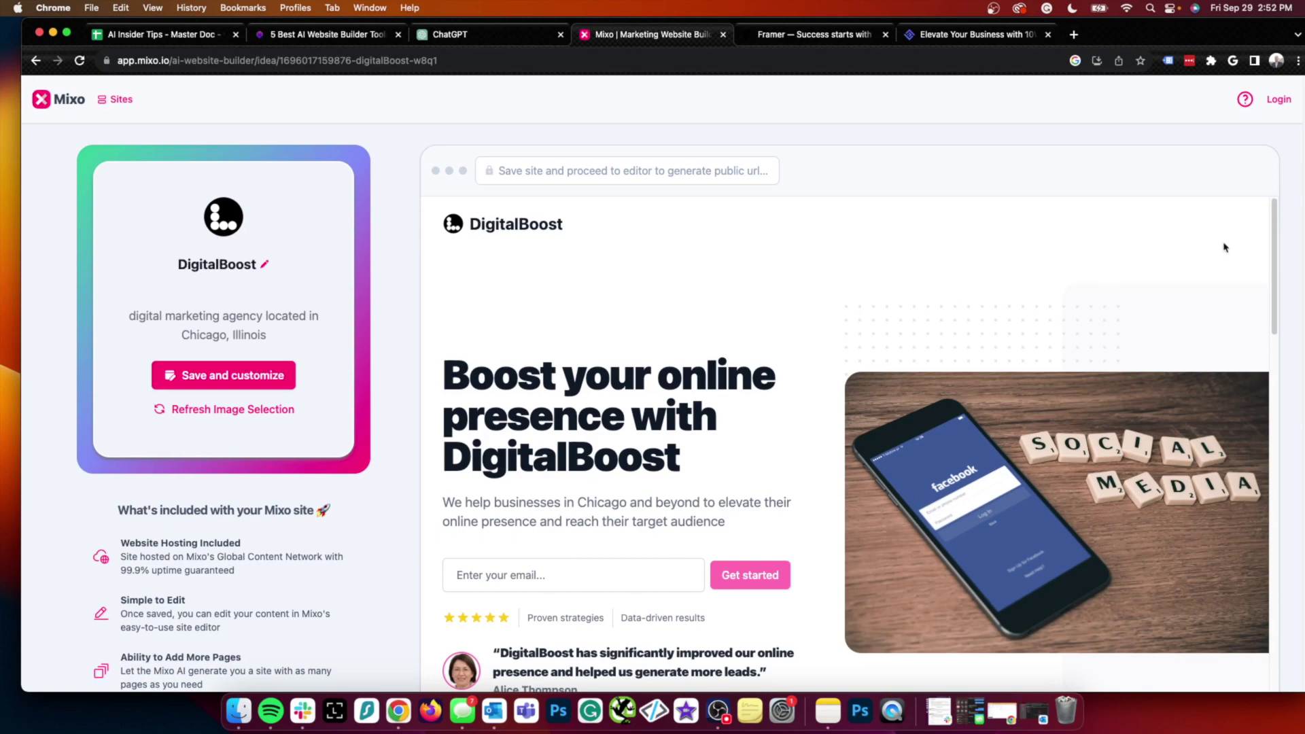
{"action": "scroll", "coordinate": [1225, 306], "scroll_direction": "down", "scroll_amount": 10}
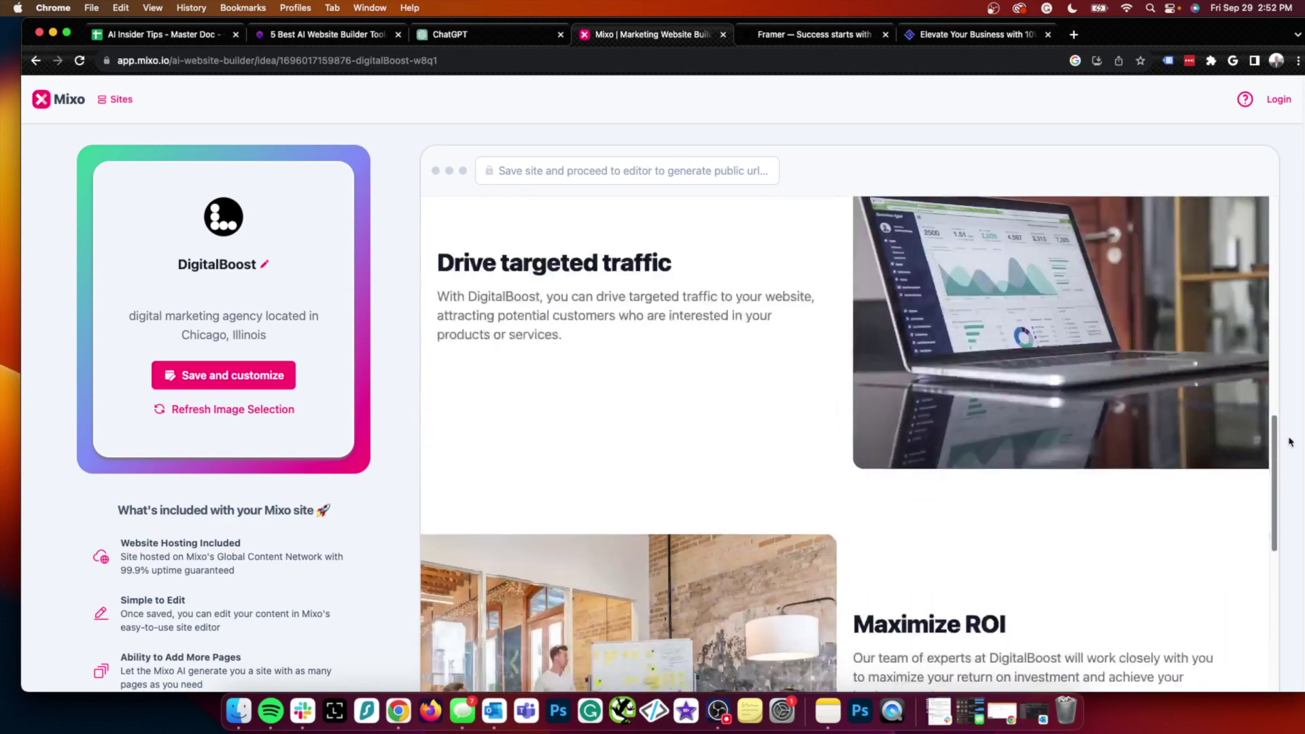
{"action": "scroll", "coordinate": [1288, 441], "scroll_direction": "down", "scroll_amount": 4}
{"action": "scroll", "coordinate": [1289, 441], "scroll_direction": "down", "scroll_amount": 3}
{"action": "scroll", "coordinate": [1289, 441], "scroll_direction": "down", "scroll_amount": 1}
{"action": "scroll", "coordinate": [1289, 441], "scroll_direction": "up", "scroll_amount": 2}
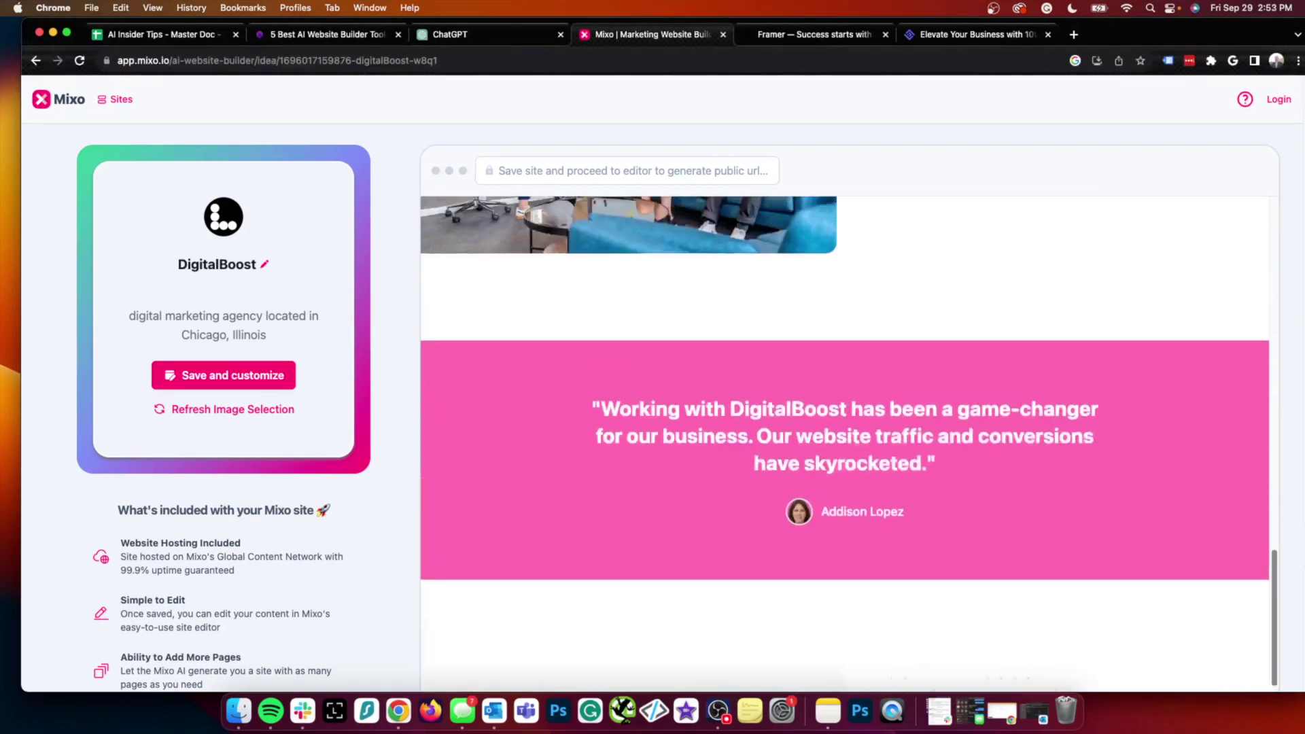
{"action": "scroll", "coordinate": [1270, 237], "scroll_direction": "up", "scroll_amount": 15}
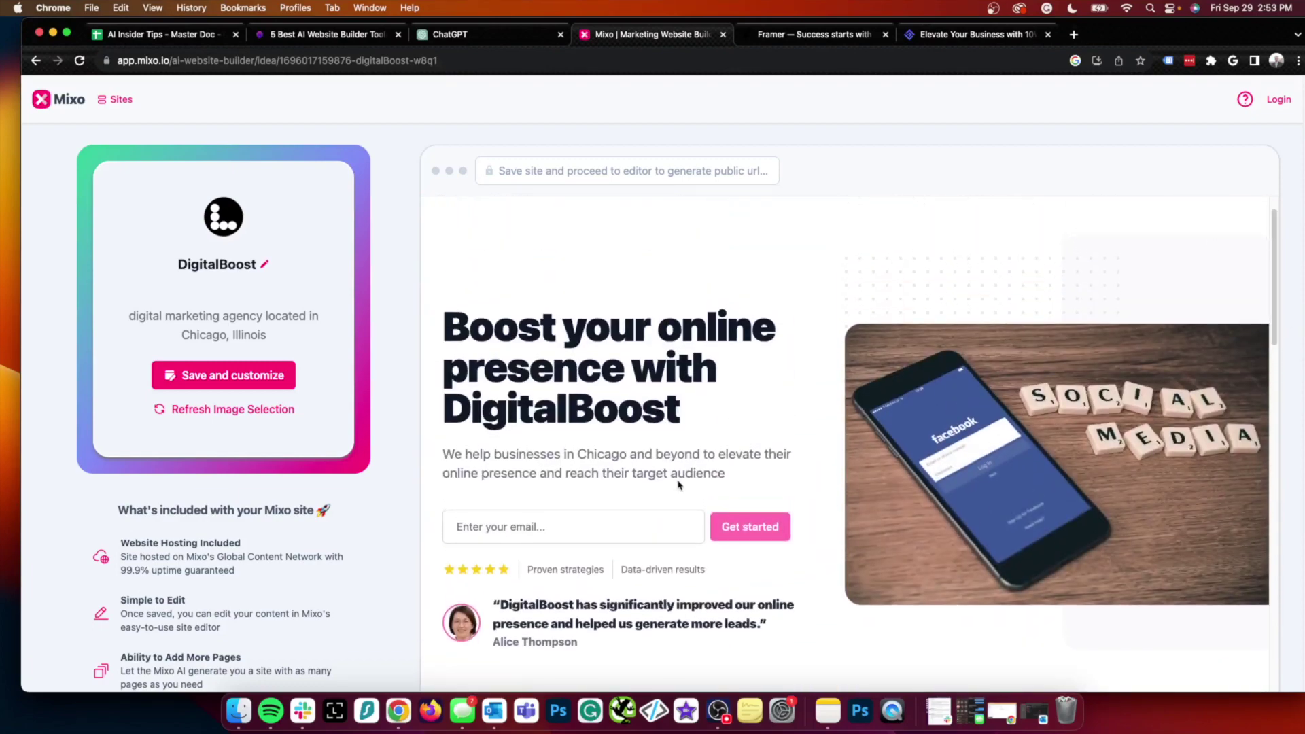
{"action": "scroll", "coordinate": [706, 393], "scroll_direction": "down", "scroll_amount": 2}
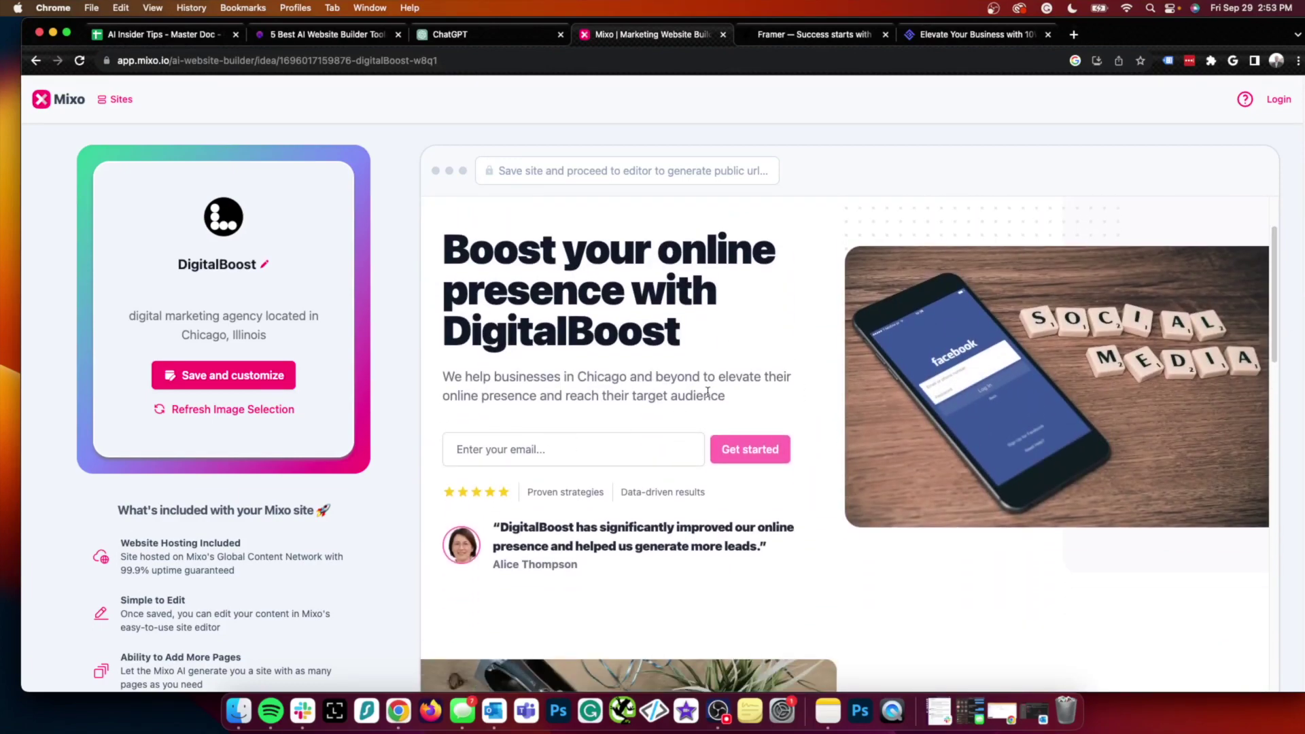
{"action": "left_click_drag", "start_coordinate": [1281, 254], "coordinate": [1261, 320]}
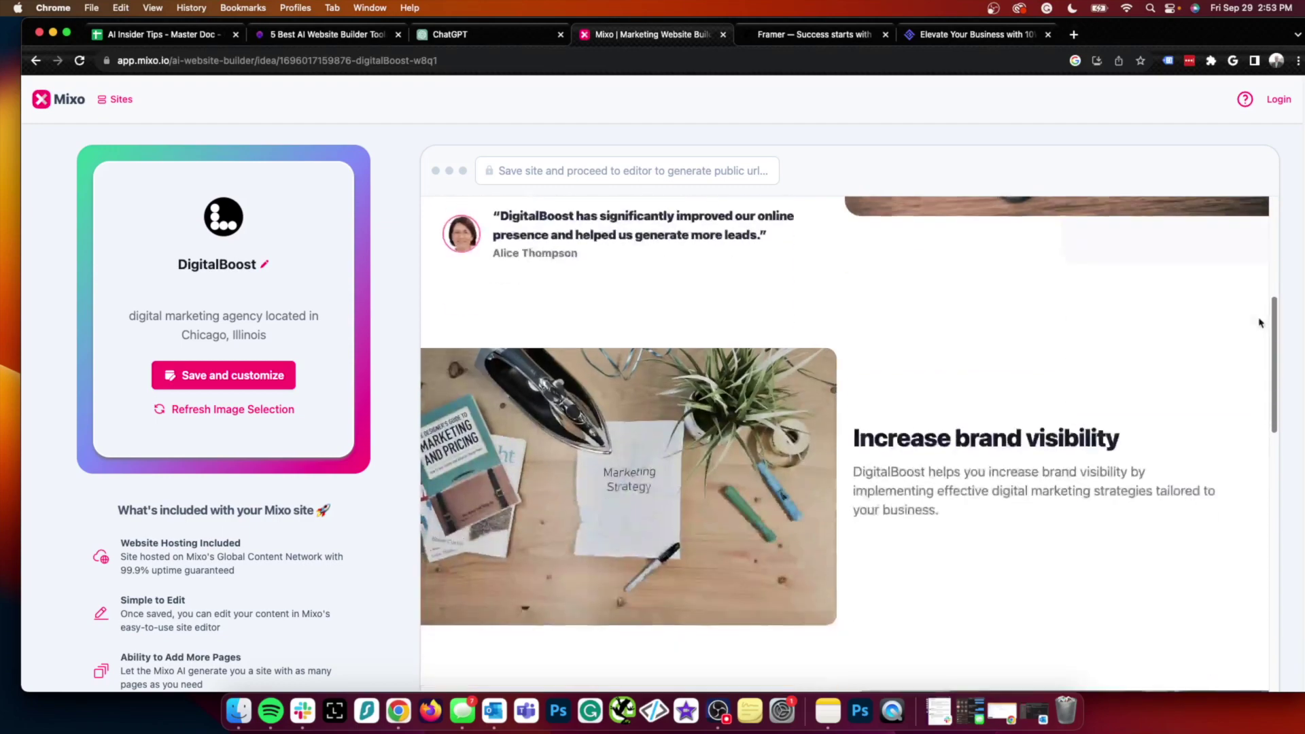
{"action": "scroll", "coordinate": [1277, 358], "scroll_direction": "down", "scroll_amount": 1}
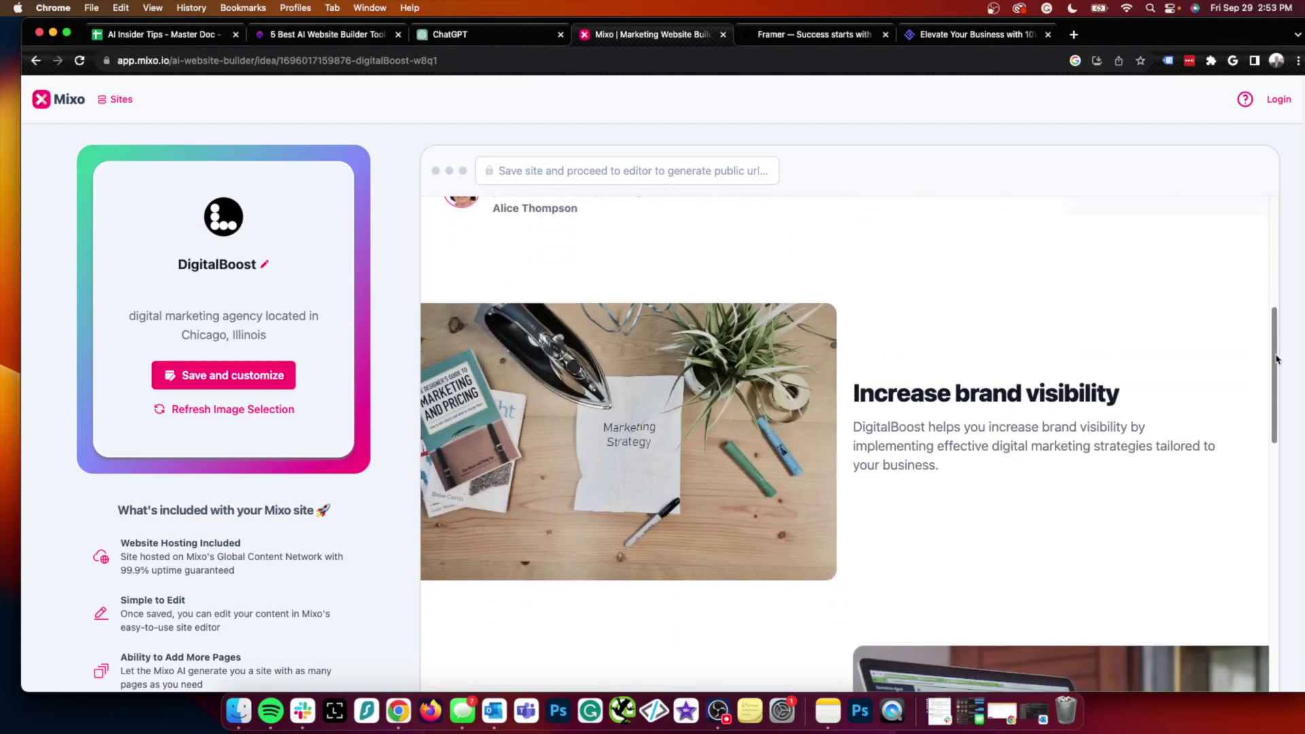
{"action": "scroll", "coordinate": [1277, 358], "scroll_direction": "down", "scroll_amount": 5}
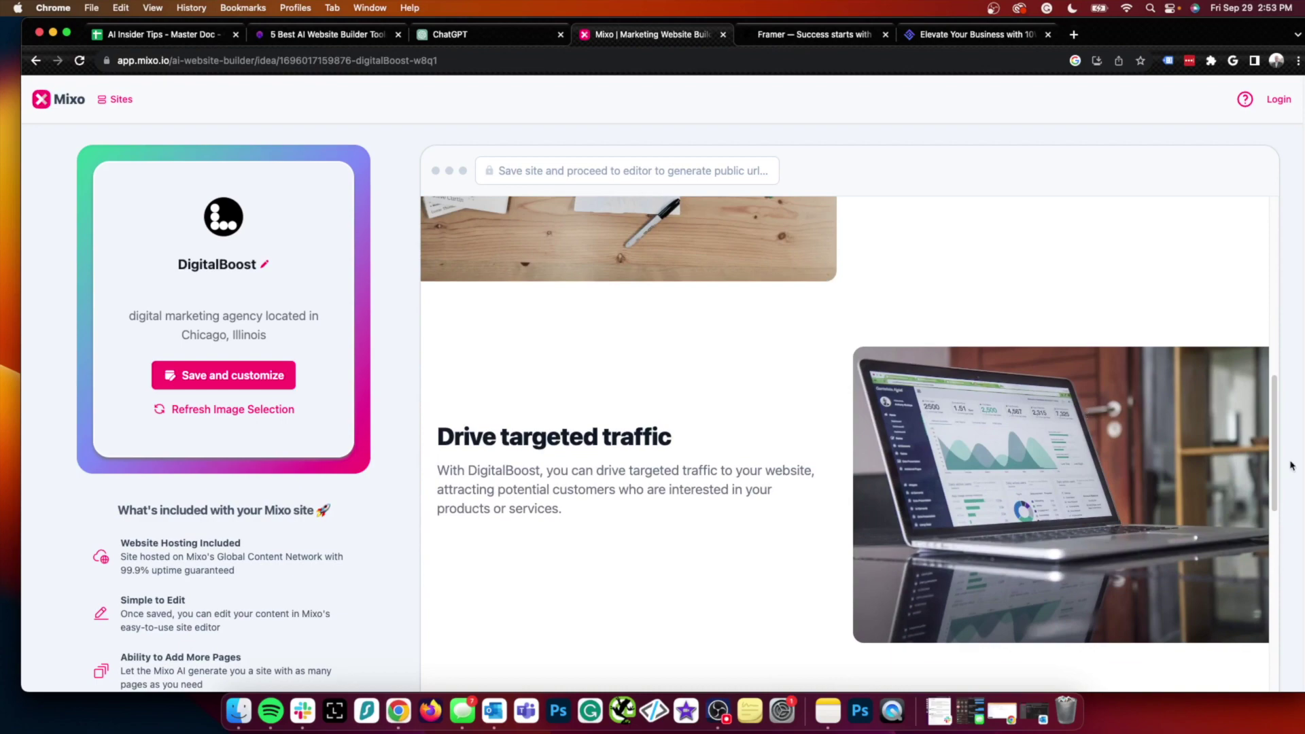
{"action": "mouse_move", "coordinate": [1275, 444]}
{"action": "left_mouse_down"}
{"action": "mouse_move", "coordinate": [1260, 731]}
{"action": "mouse_move", "coordinate": [1222, 145]}
{"action": "left_mouse_up"}
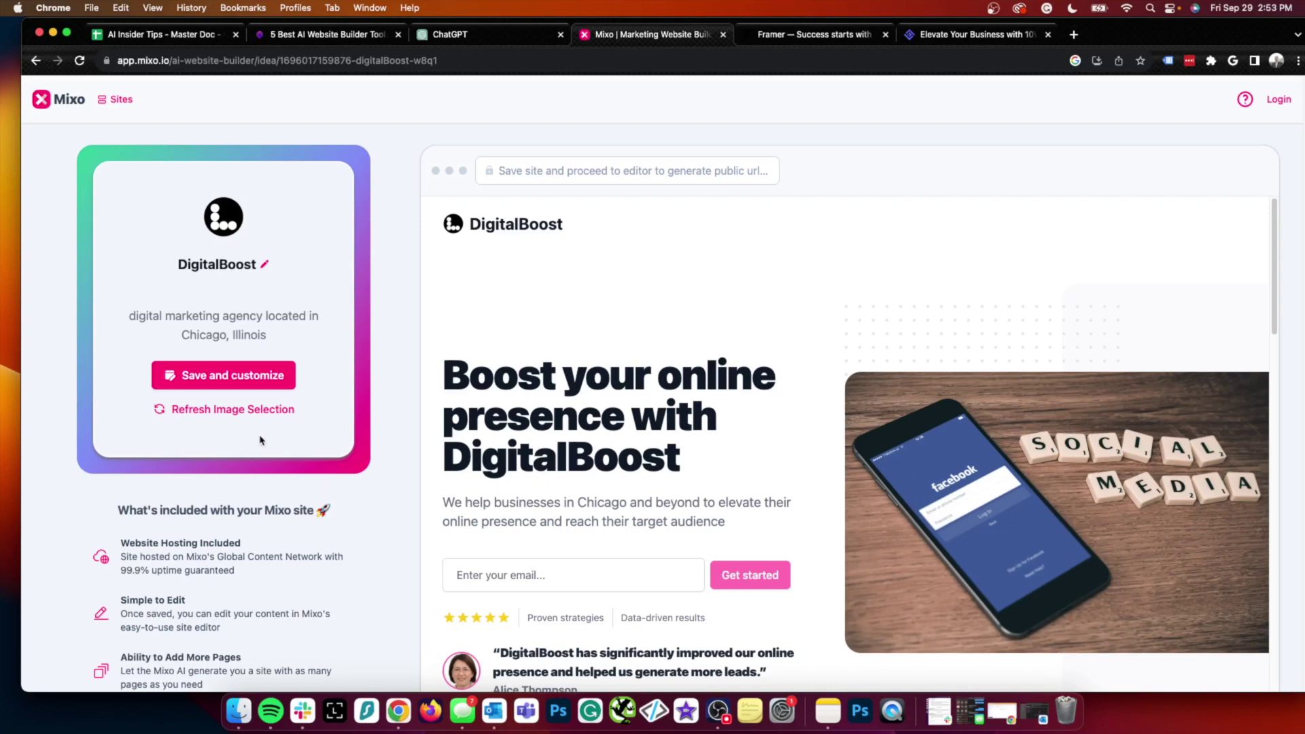
- Refresh the DigitalBoost preview's image selection, then choose to save and customize the site
{"action": "left_click", "coordinate": [238, 412]}
{"action": "scroll", "coordinate": [1266, 213], "scroll_direction": "down", "scroll_amount": 2}
{"action": "scroll", "coordinate": [1266, 213], "scroll_direction": "down", "scroll_amount": 2}
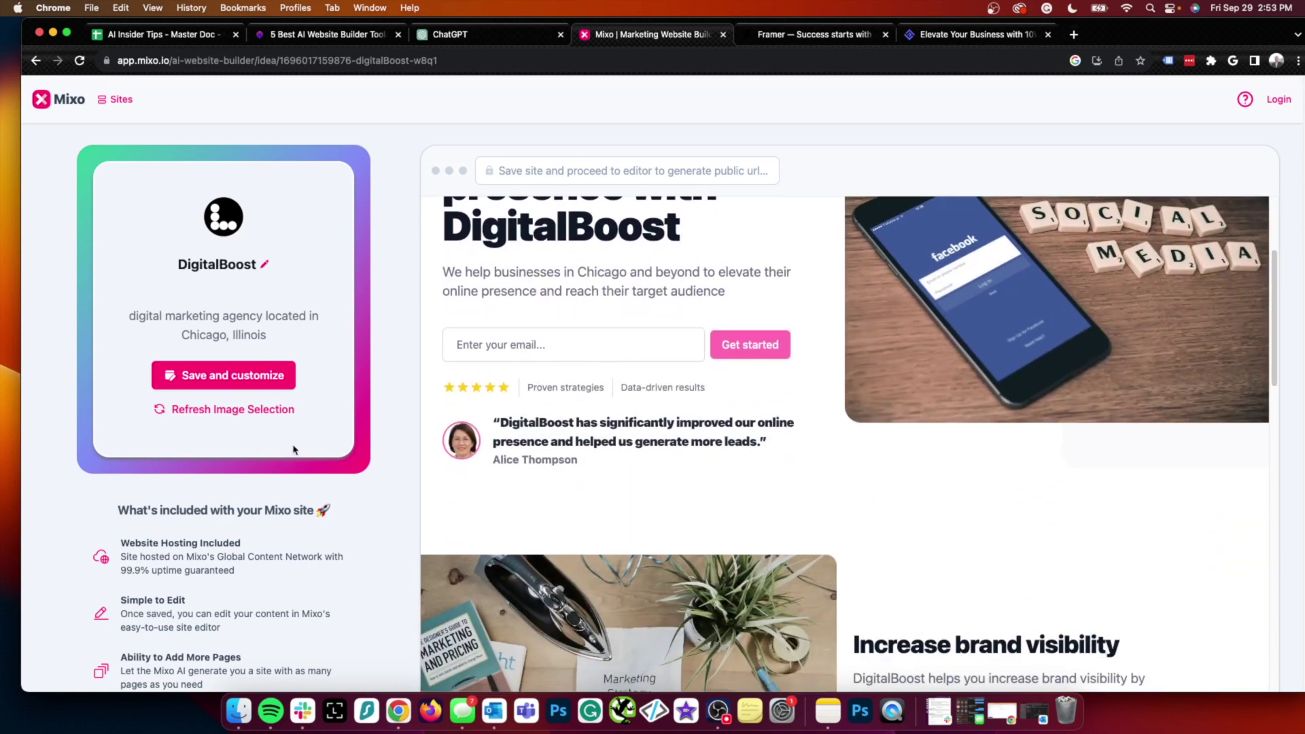
{"action": "scroll", "coordinate": [244, 510], "scroll_direction": "down", "scroll_amount": 3}
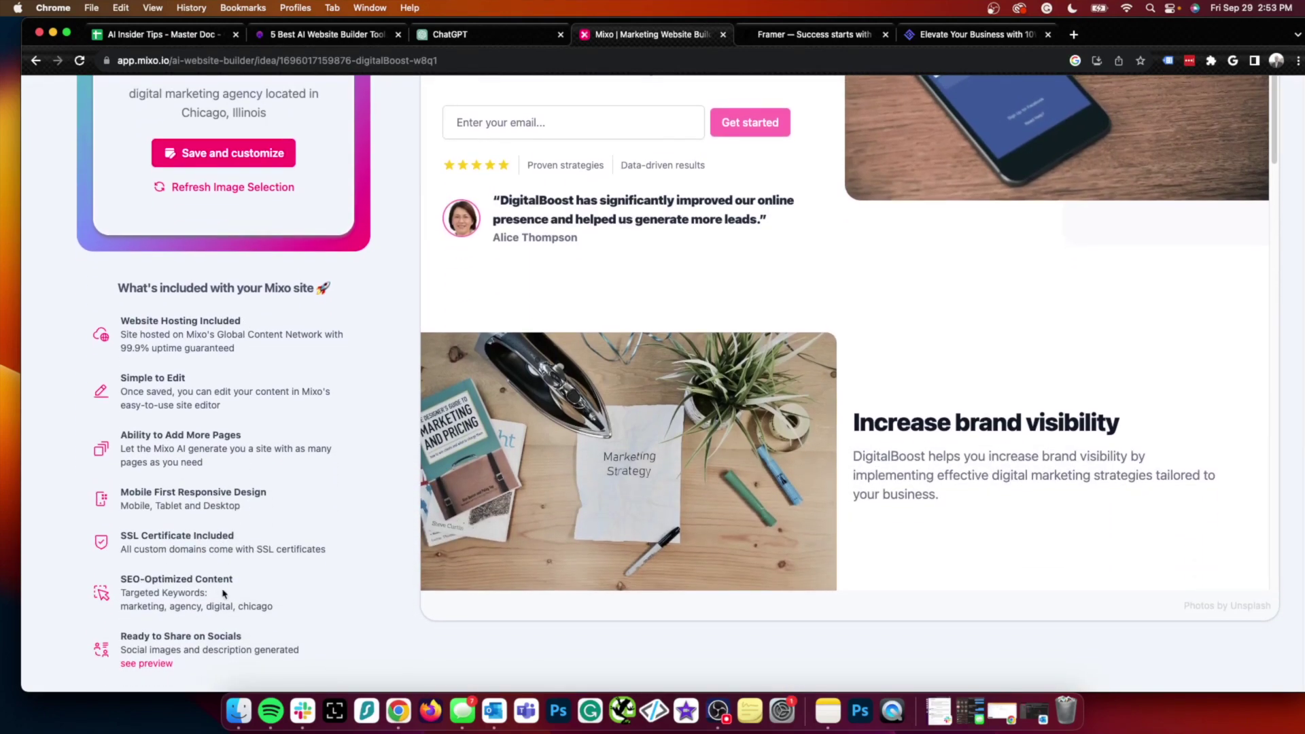
{"action": "scroll", "coordinate": [223, 593], "scroll_direction": "up", "scroll_amount": 3}
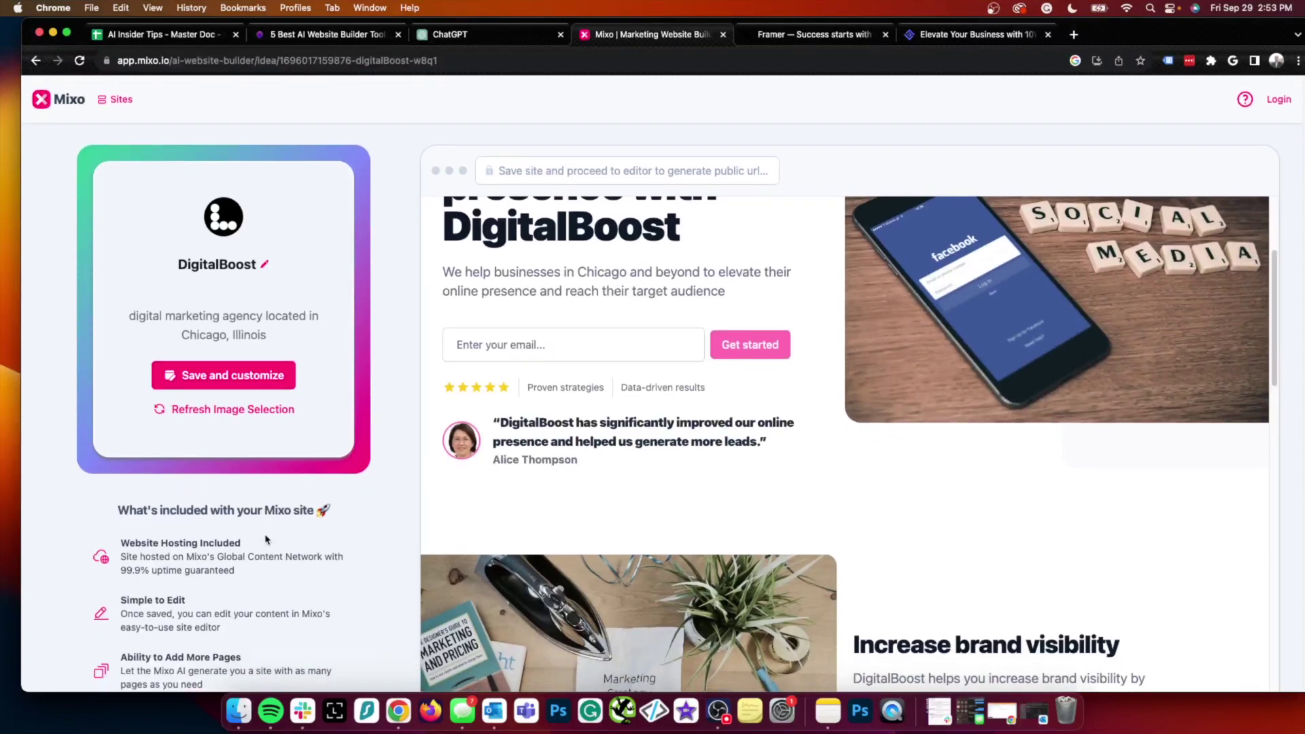
{"action": "left_click", "coordinate": [215, 378]}
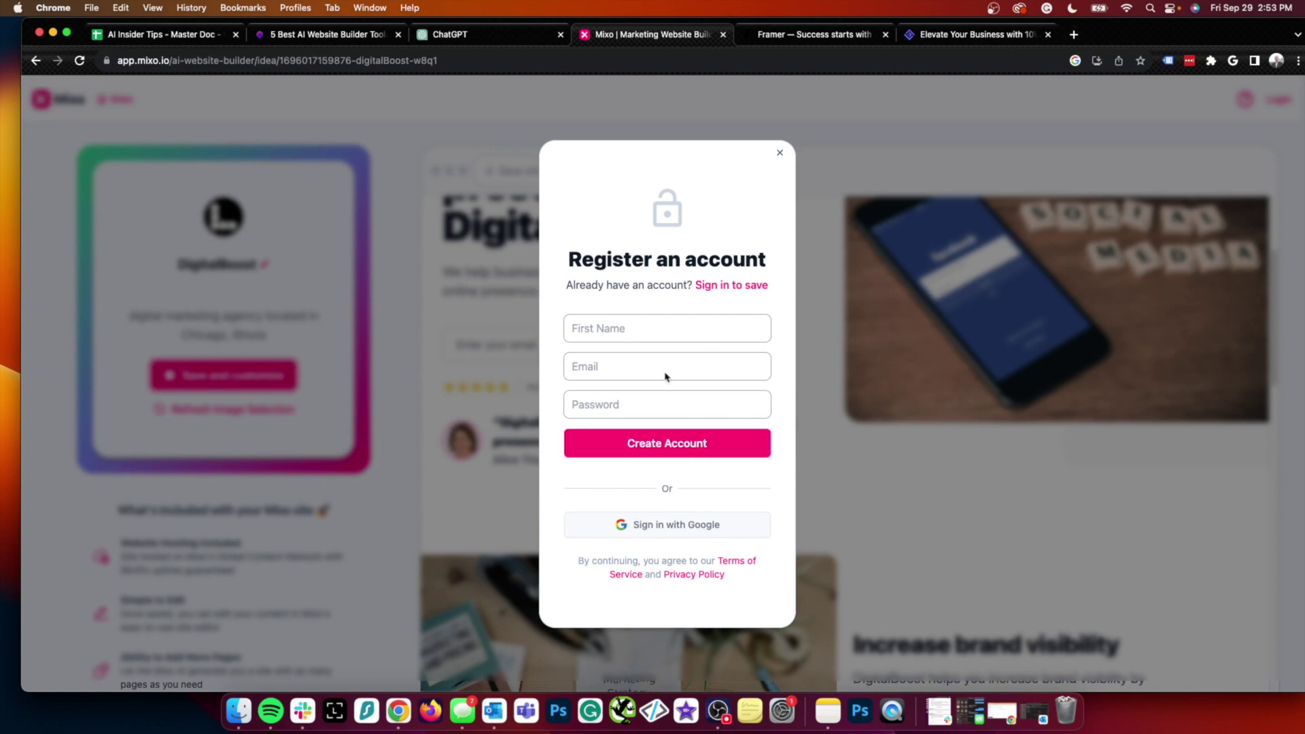
- Enter a first name in the Register an account form and move to Email
{"action": "left_click", "coordinate": [653, 330]}
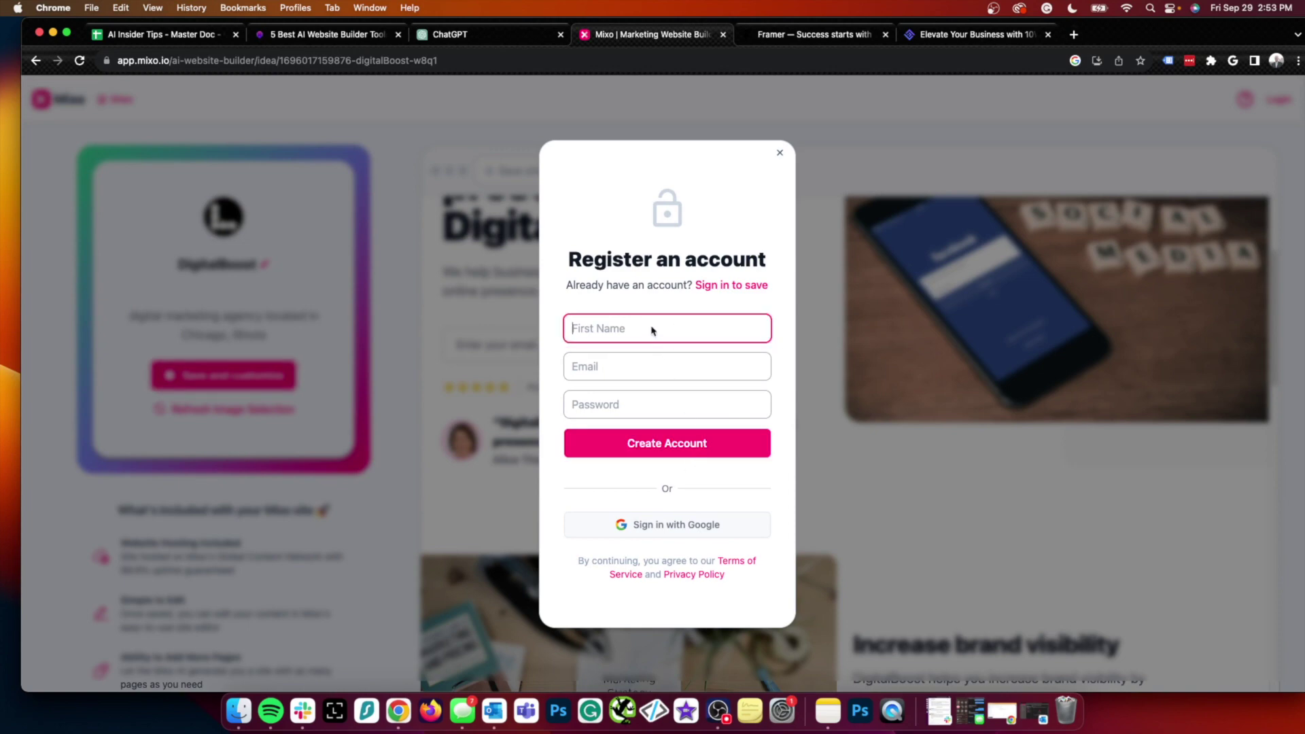
{"action": "type", "text": "Al"}
{"action": "left_click", "coordinate": [637, 365]}
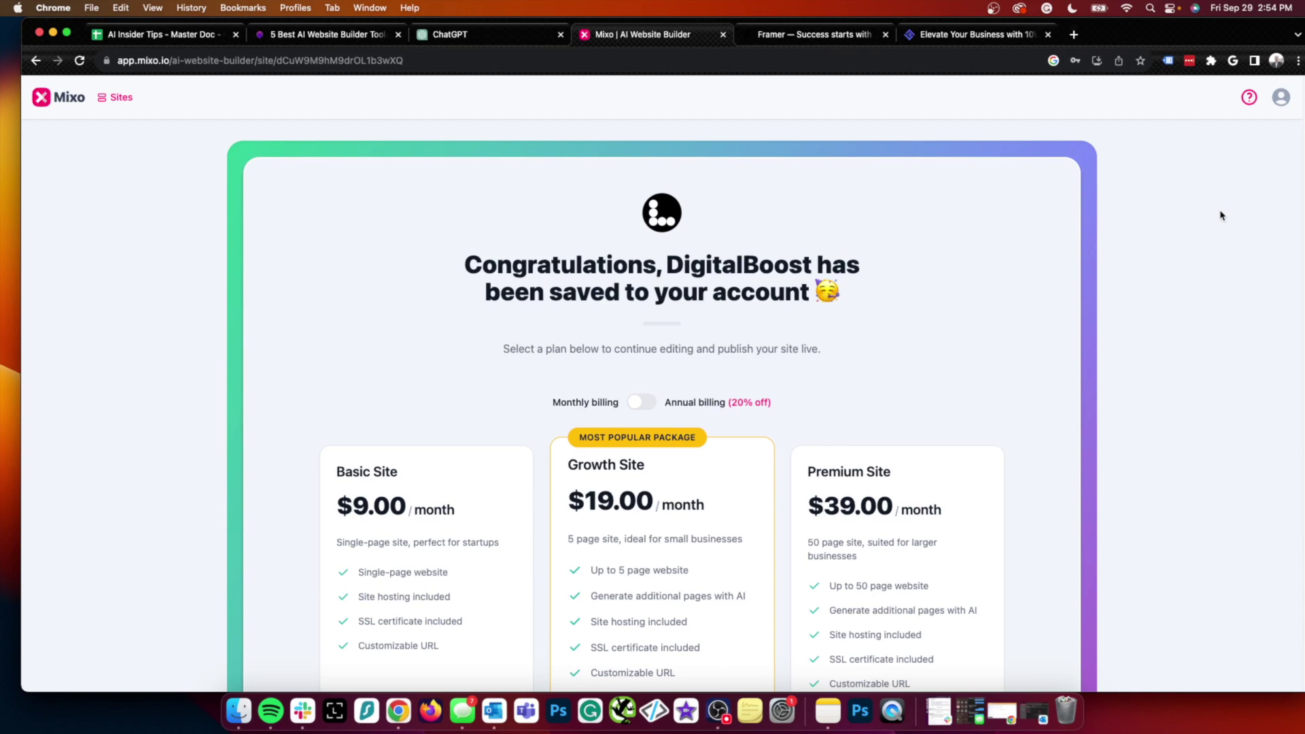
{"action": "scroll", "coordinate": [1220, 215], "scroll_direction": "down", "scroll_amount": 3}
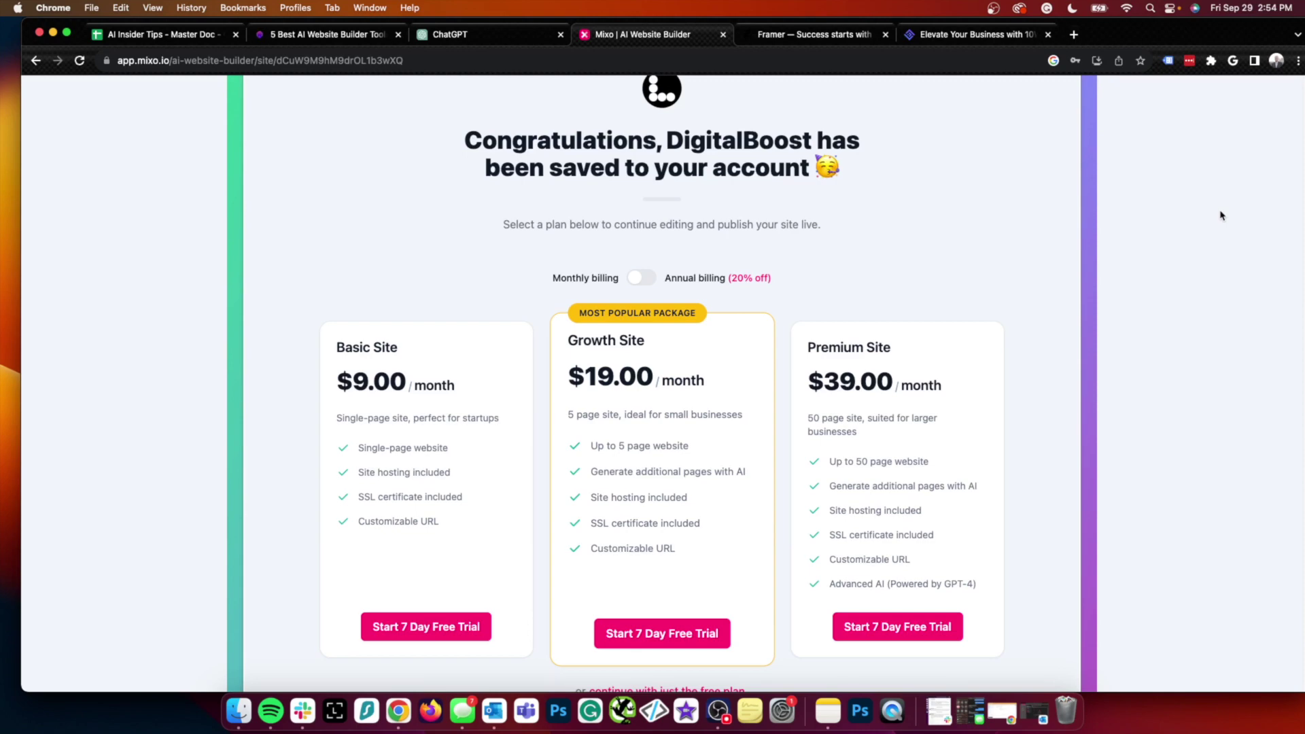
{"action": "scroll", "coordinate": [1220, 216], "scroll_direction": "down", "scroll_amount": 2}
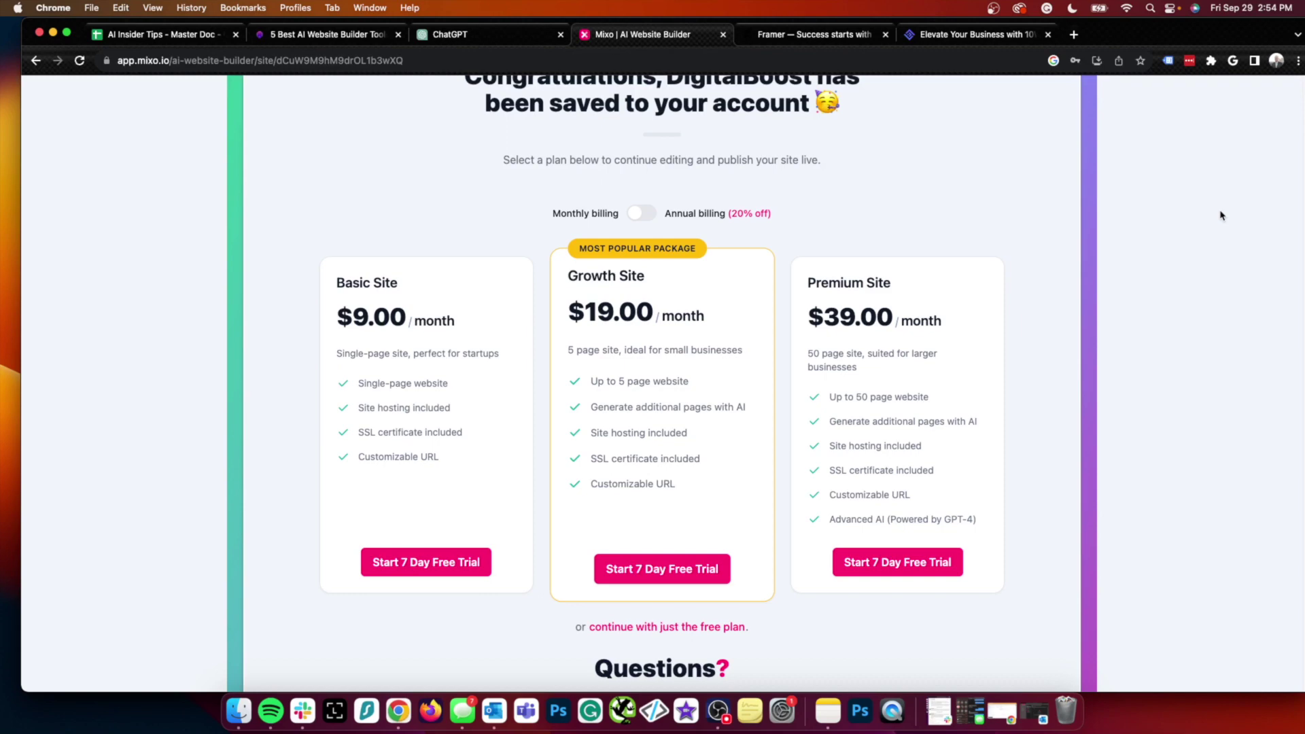
{"action": "scroll", "coordinate": [912, 297], "scroll_direction": "down", "scroll_amount": 1}
{"action": "scroll", "coordinate": [911, 296], "scroll_direction": "down", "scroll_amount": 3}
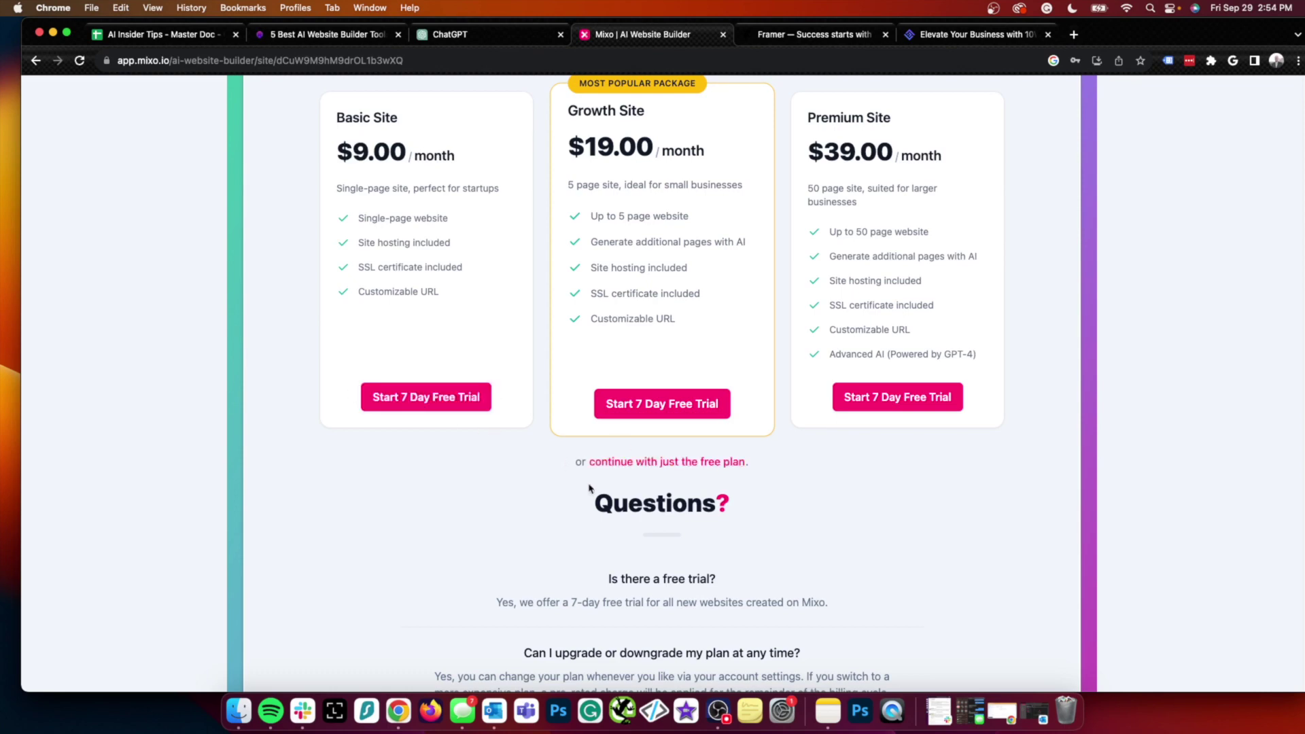
- Continue with just the free plan into the DigitalBoost editor
{"action": "left_click", "coordinate": [658, 461]}
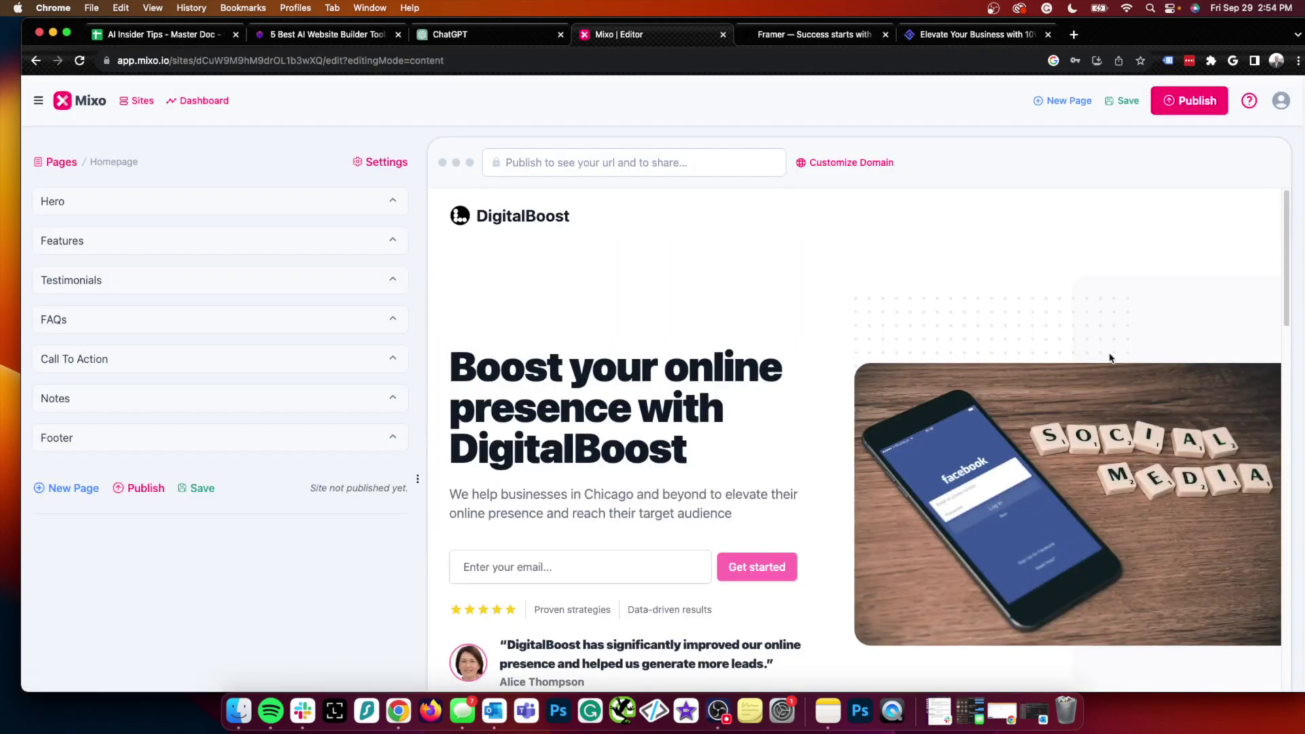
- Expand and collapse the Call To Action section settings in the DigitalBoost editor
{"action": "left_click", "coordinate": [901, 237]}
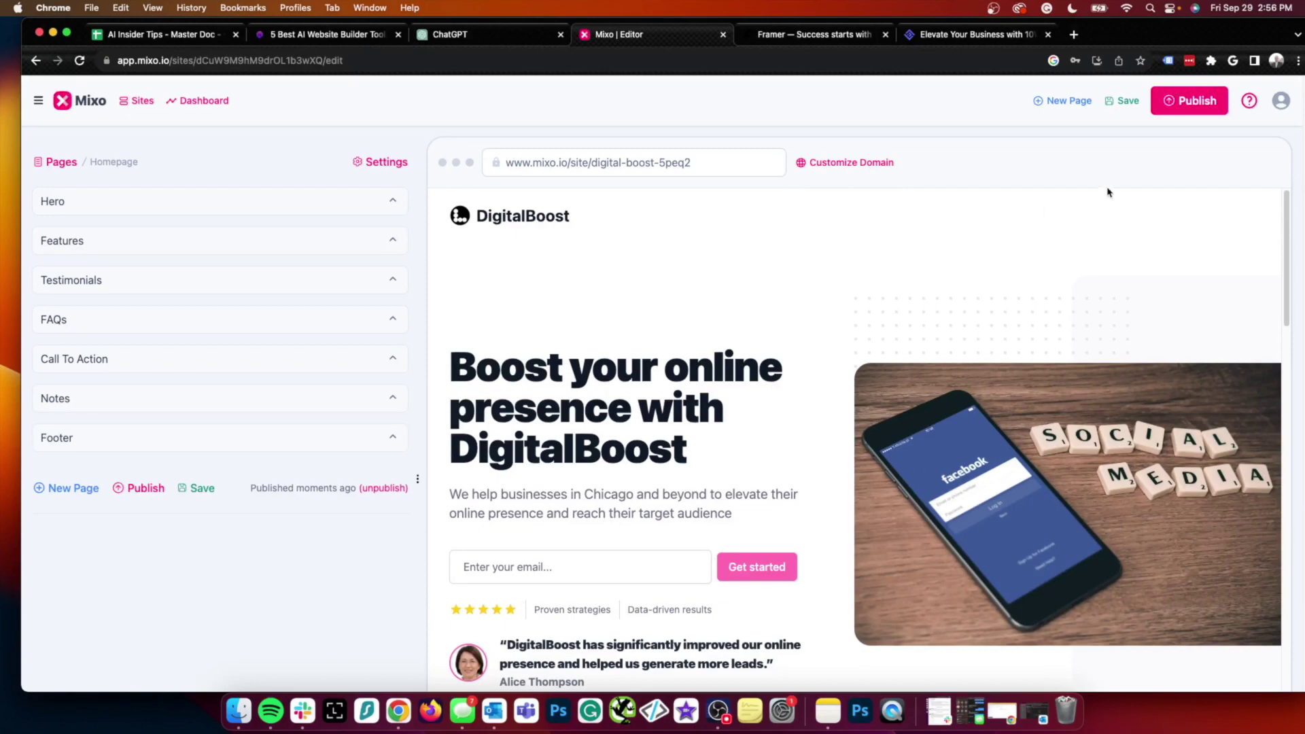
{"action": "mouse_move", "coordinate": [1288, 199]}
{"action": "left_mouse_down"}
{"action": "mouse_move", "coordinate": [1301, 555]}
{"action": "mouse_move", "coordinate": [1274, 204]}
{"action": "left_mouse_up"}
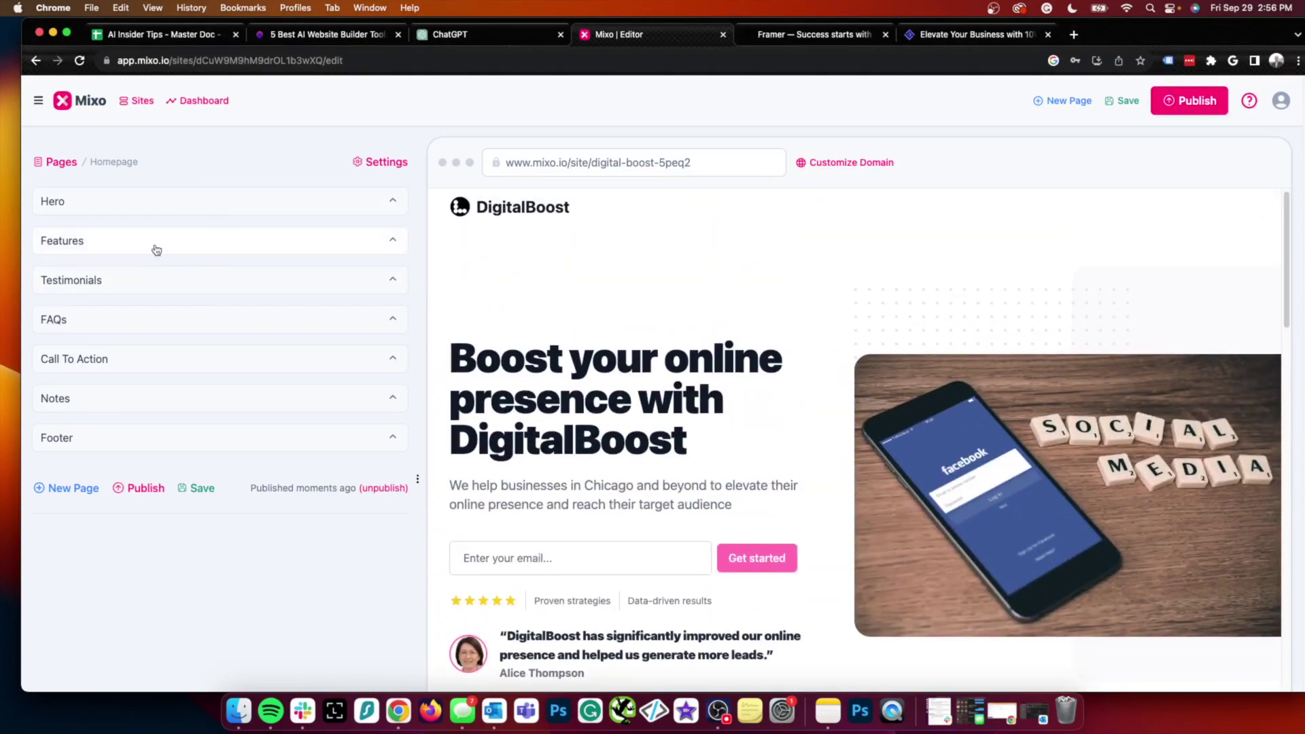
{"action": "left_click", "coordinate": [169, 362]}
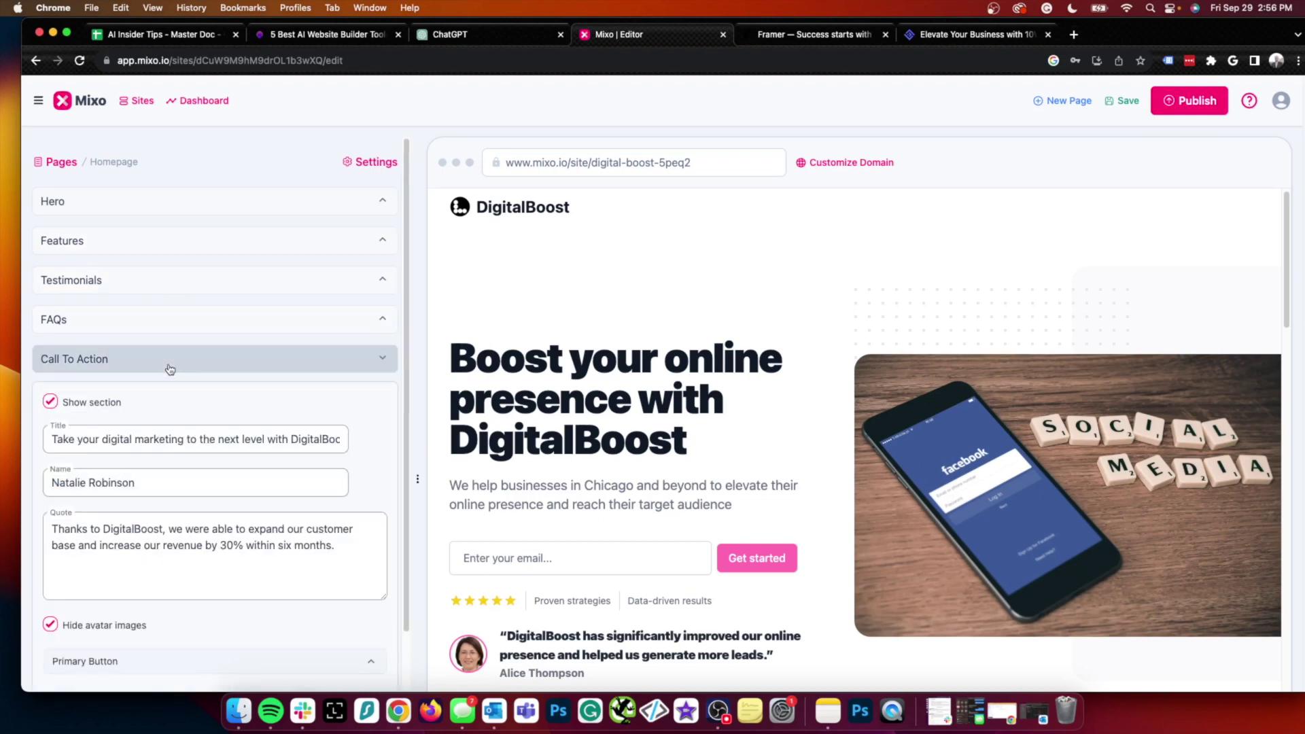
{"action": "left_click", "coordinate": [212, 354]}
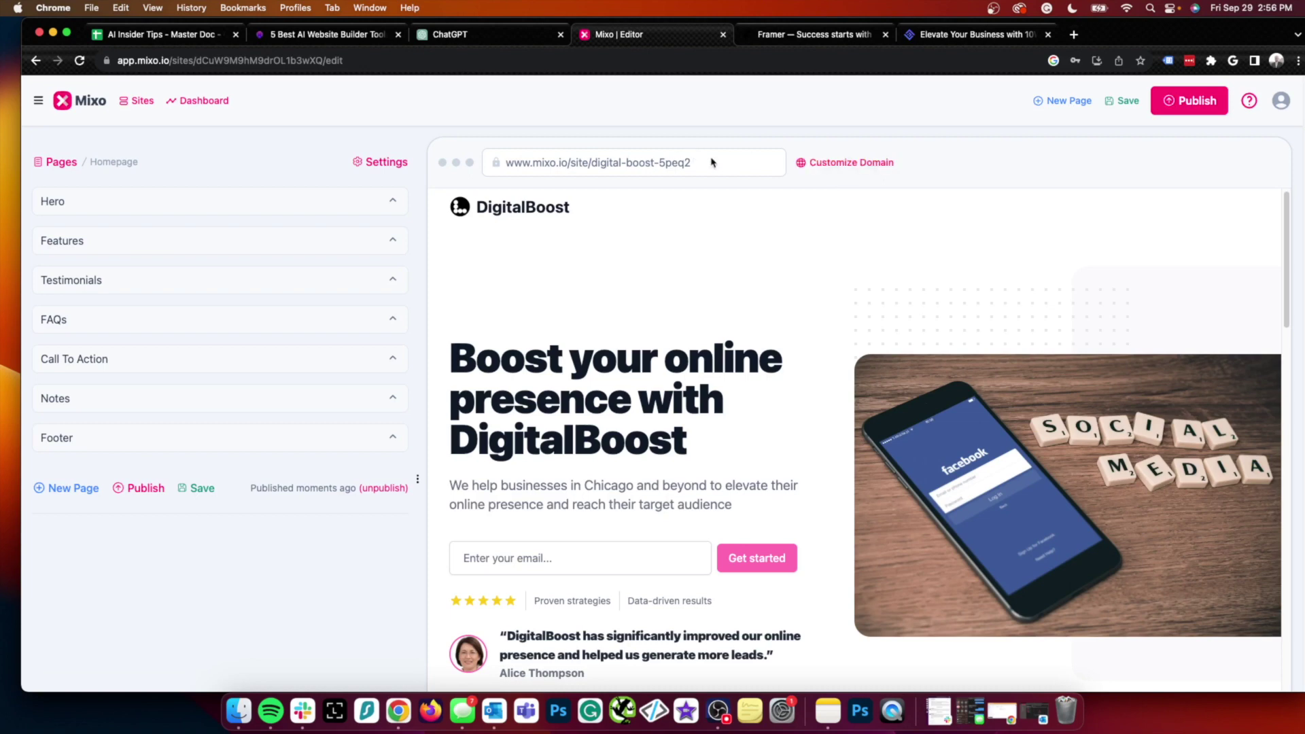
{"action": "left_click", "coordinate": [859, 163]}
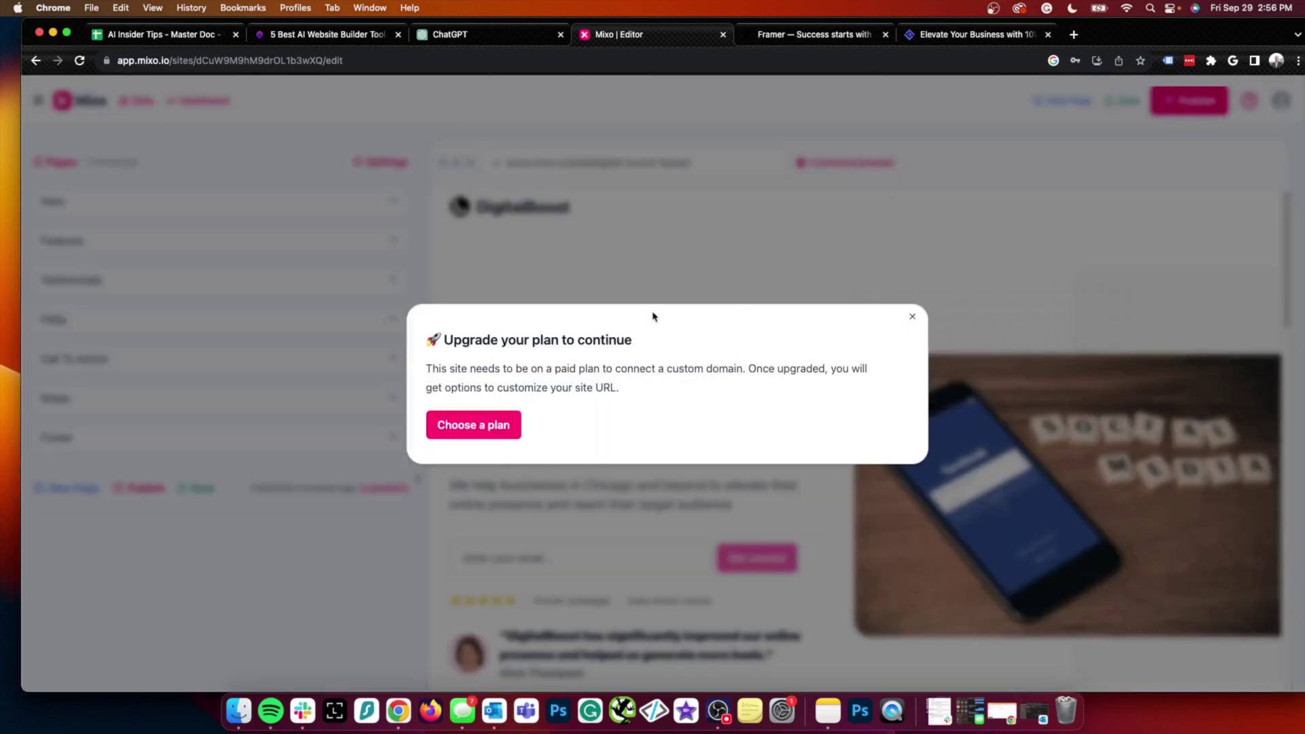
{"action": "left_click", "coordinate": [913, 319]}
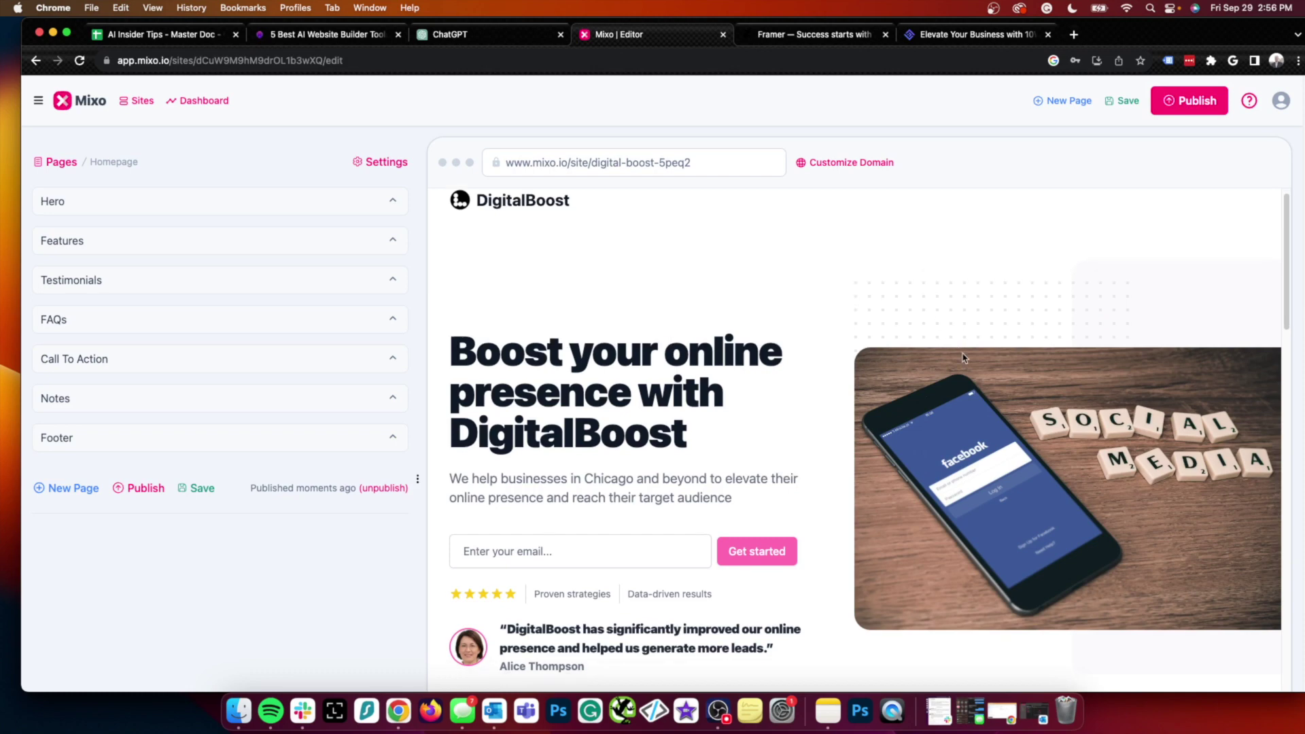
{"action": "scroll", "coordinate": [963, 357], "scroll_direction": "down", "scroll_amount": 2}
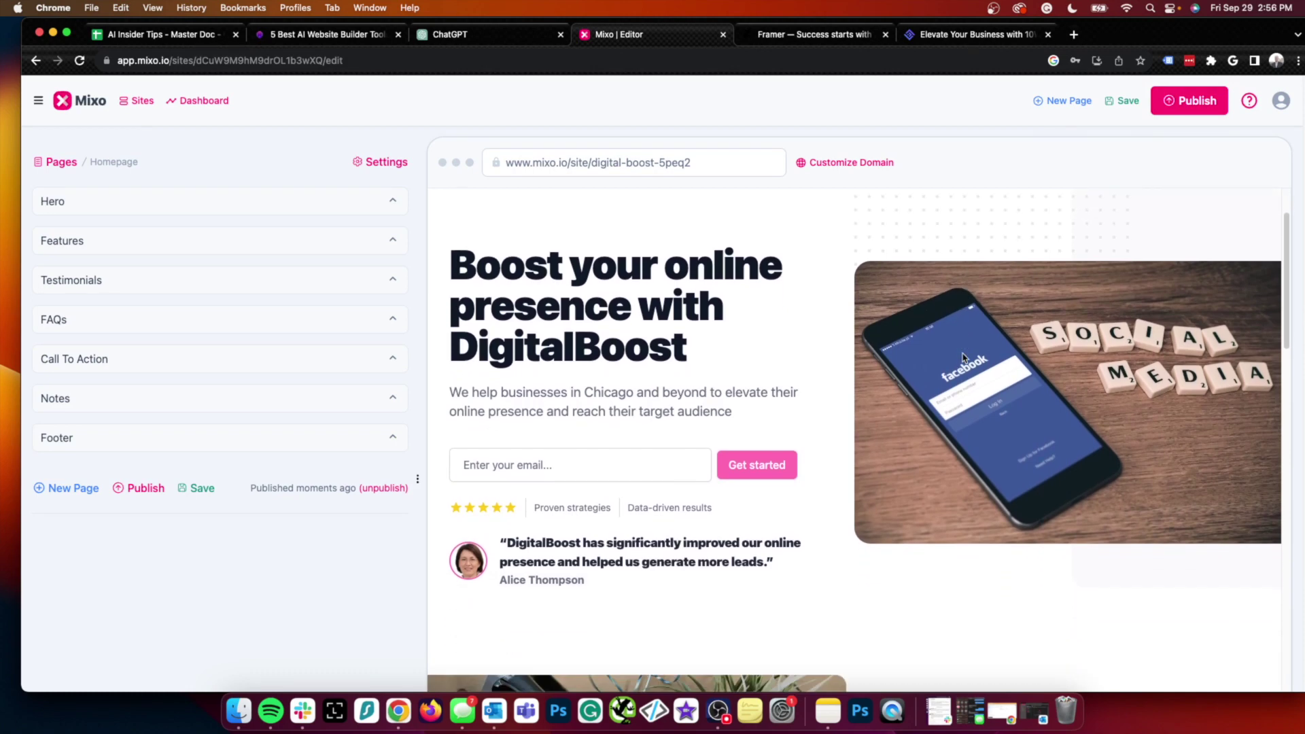
{"action": "scroll", "coordinate": [962, 357], "scroll_direction": "up", "scroll_amount": 2}
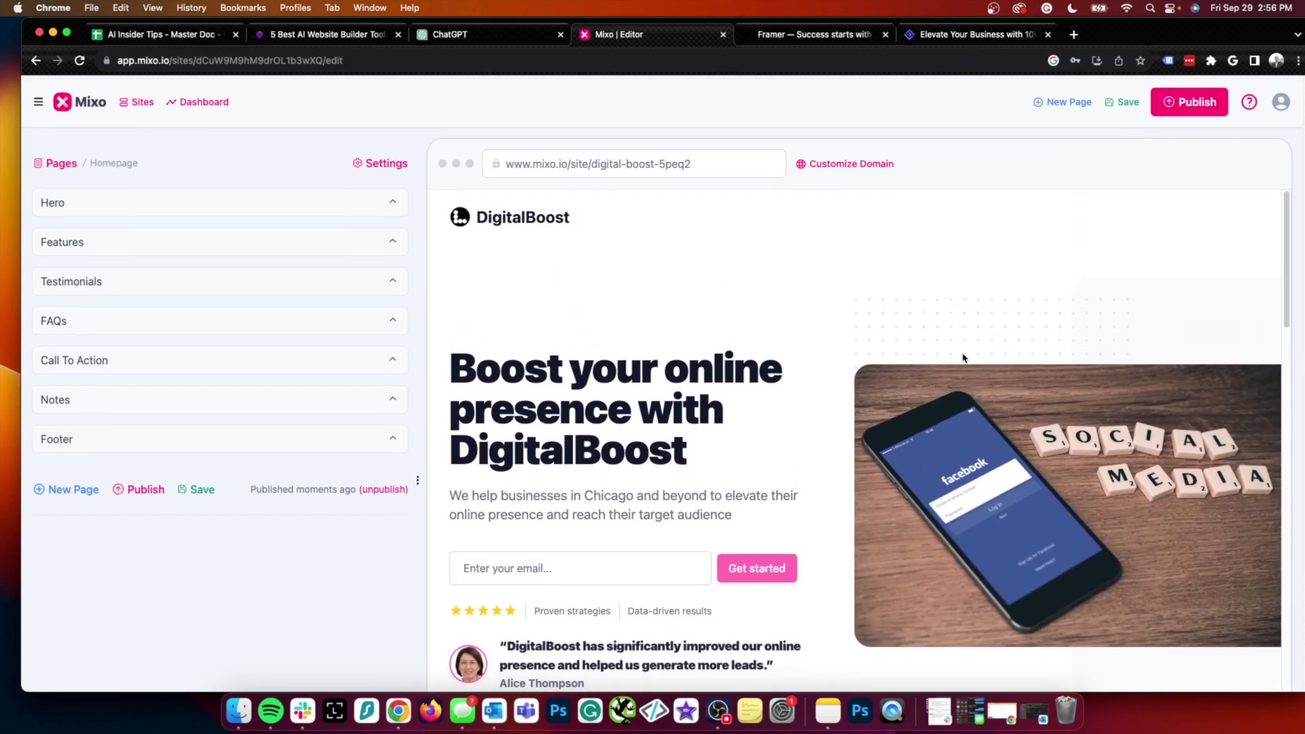
{"action": "scroll", "coordinate": [963, 357], "scroll_direction": "down", "scroll_amount": 2}
{"action": "scroll", "coordinate": [962, 357], "scroll_direction": "down", "scroll_amount": 3}
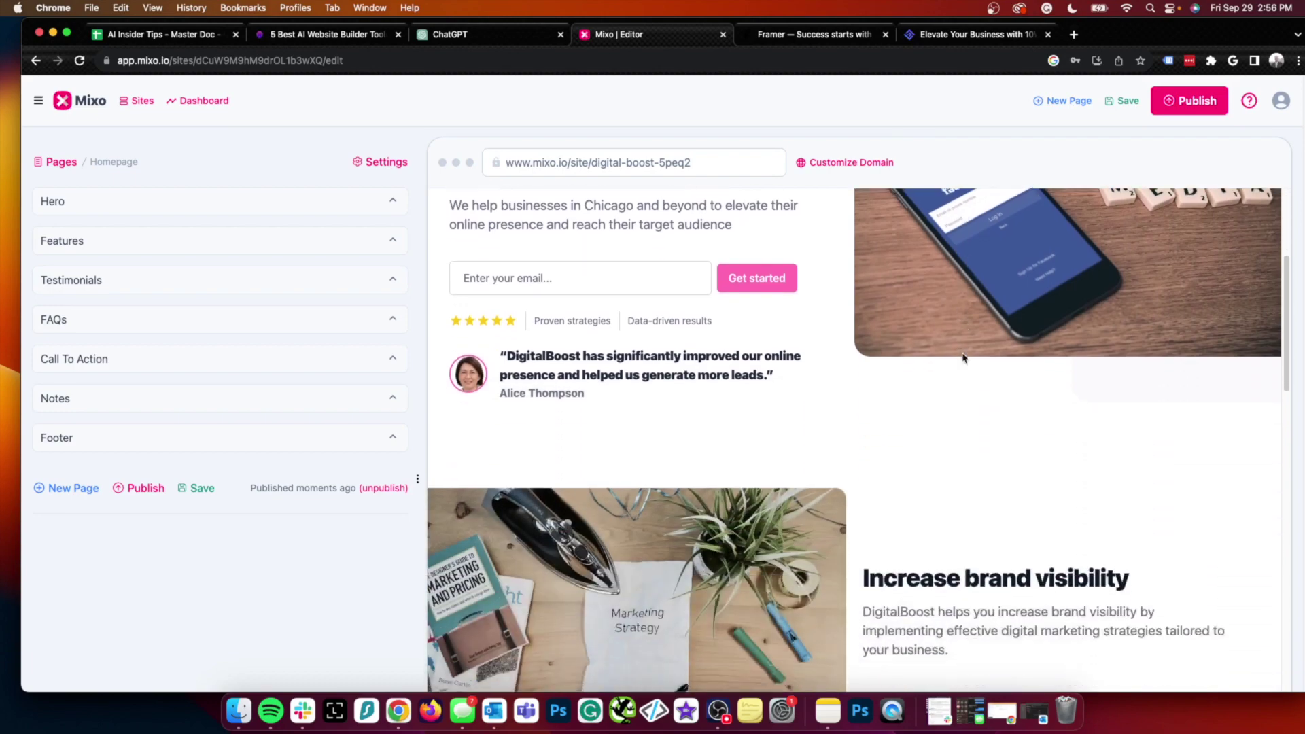
{"action": "scroll", "coordinate": [962, 357], "scroll_direction": "down", "scroll_amount": 1}
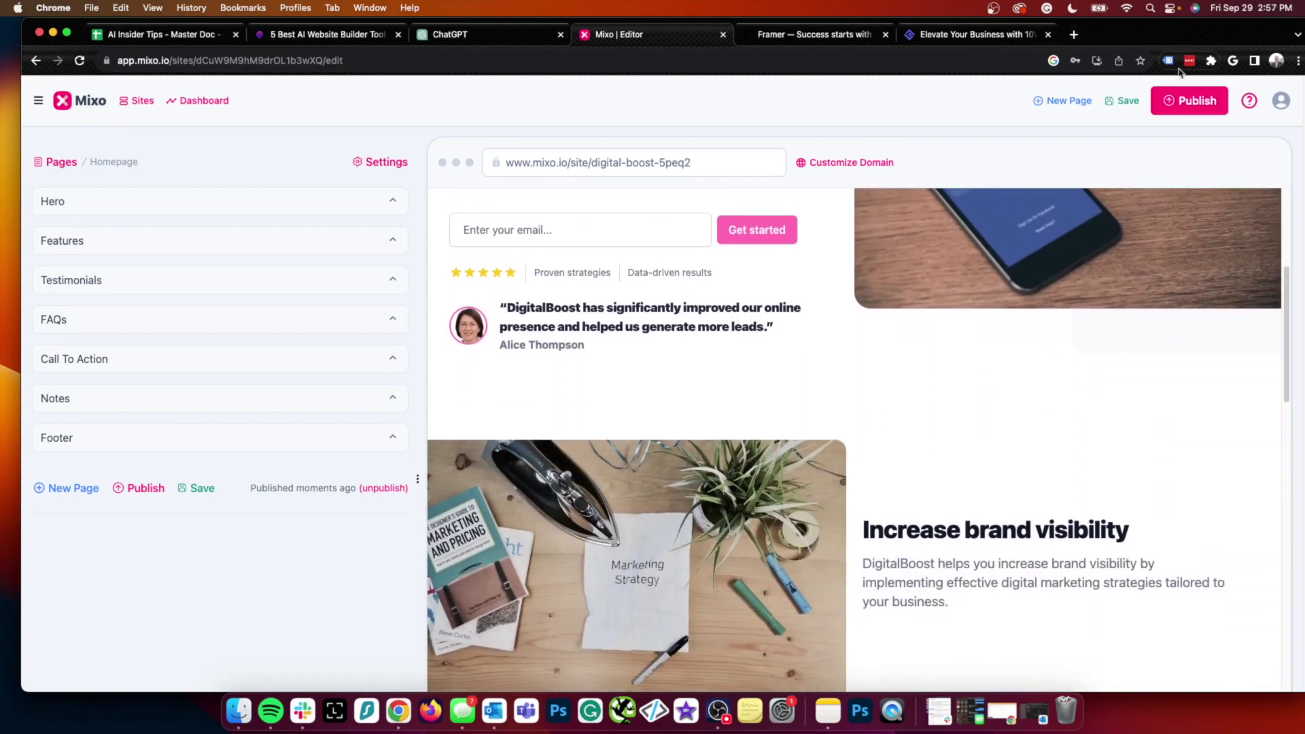
{"action": "left_click", "coordinate": [1177, 103]}
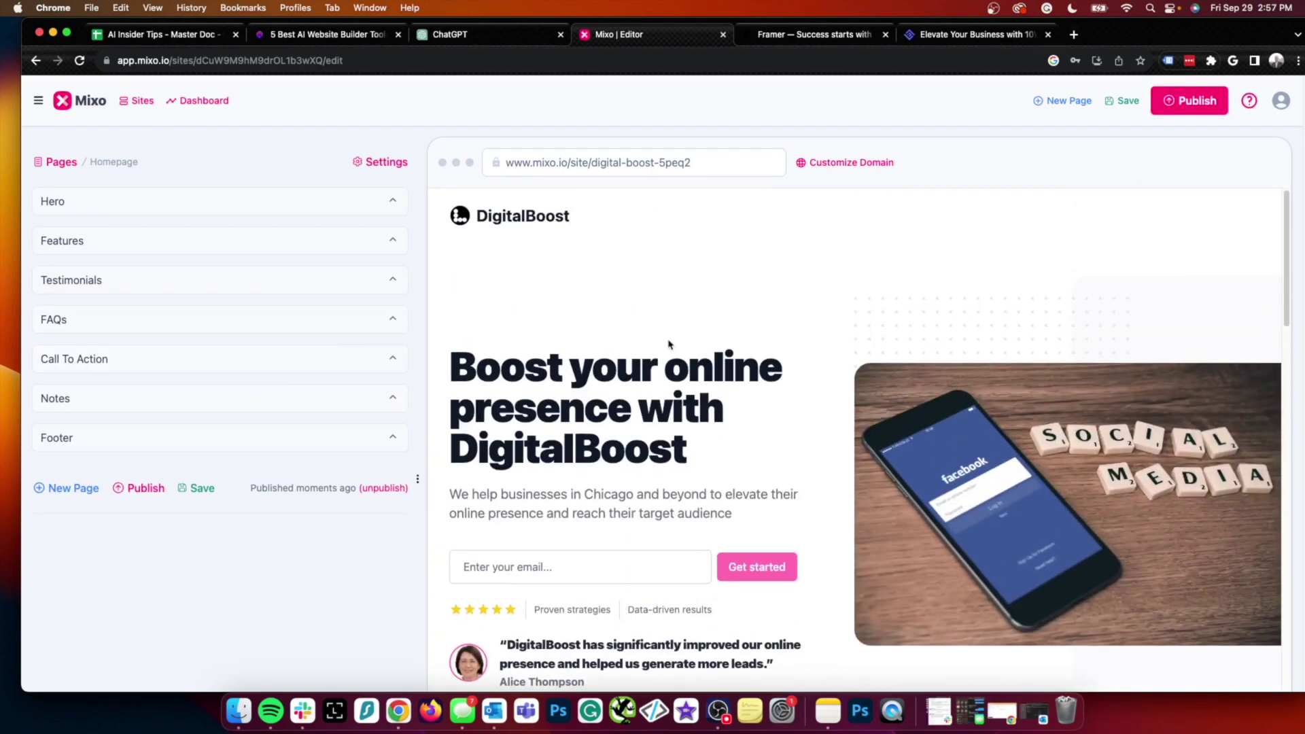
{"action": "left_click", "coordinate": [1187, 106]}
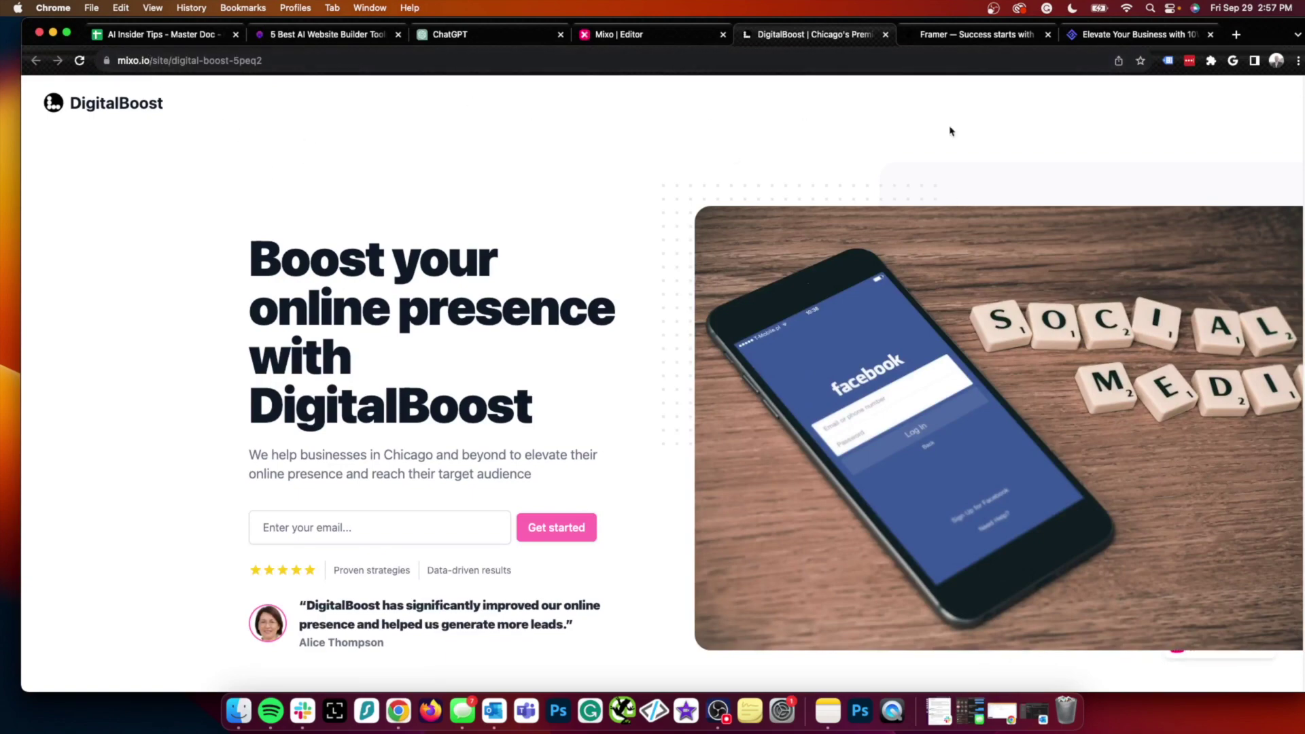
{"action": "scroll", "coordinate": [919, 242], "scroll_direction": "down", "scroll_amount": 2}
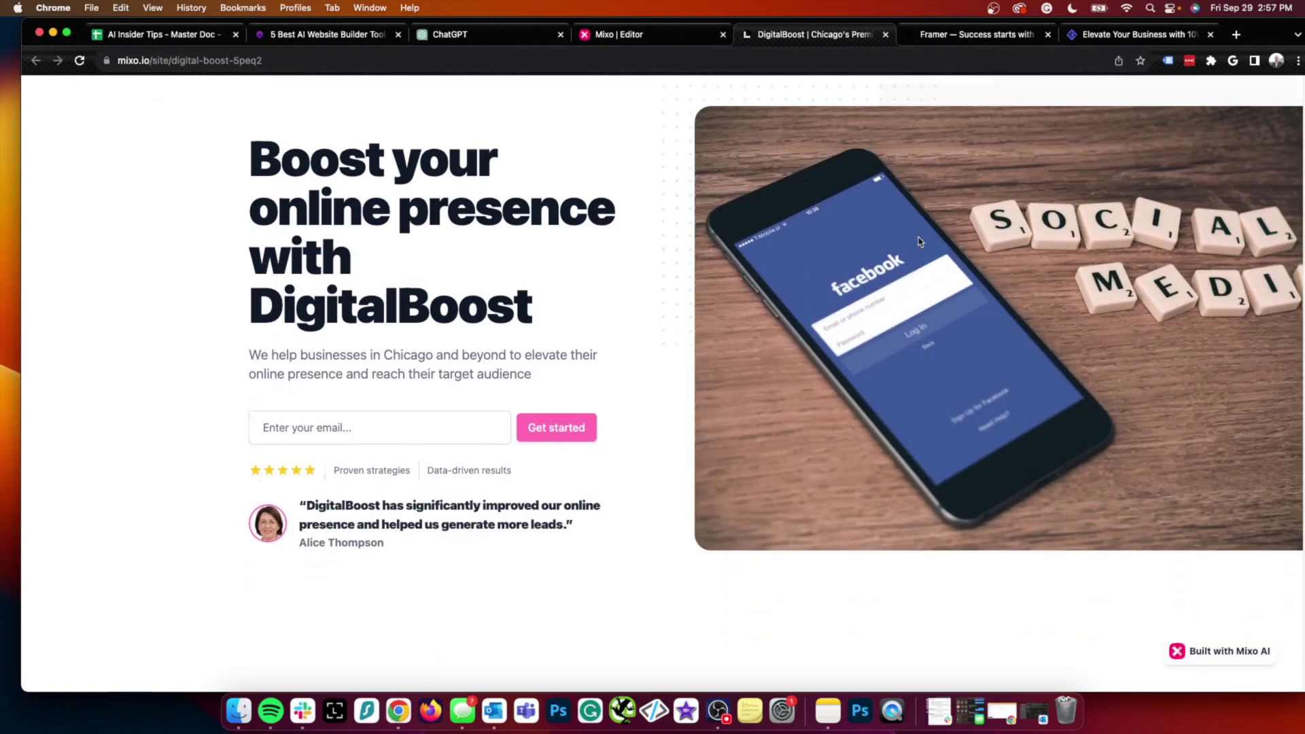
{"action": "scroll", "coordinate": [918, 242], "scroll_direction": "down", "scroll_amount": 5}
{"action": "scroll", "coordinate": [918, 241], "scroll_direction": "down", "scroll_amount": 5}
{"action": "scroll", "coordinate": [918, 241], "scroll_direction": "down", "scroll_amount": 5}
{"action": "scroll", "coordinate": [918, 242], "scroll_direction": "down", "scroll_amount": 2}
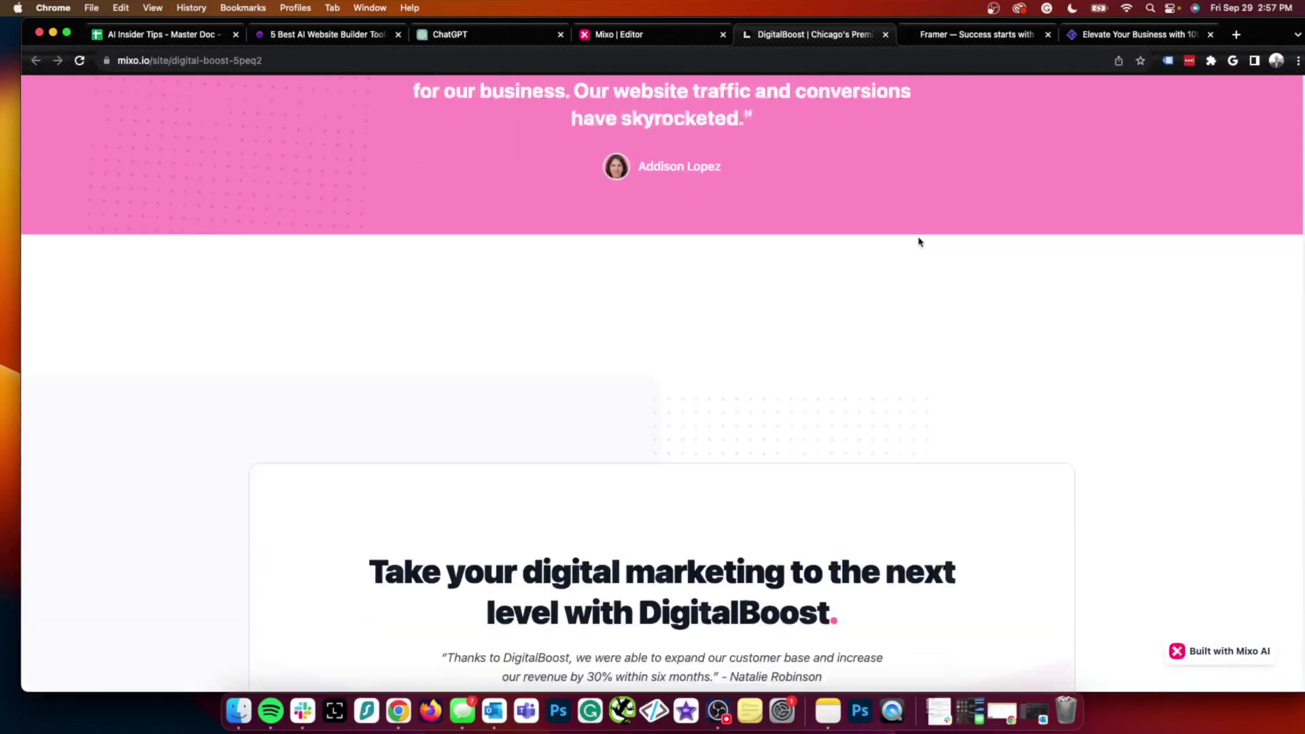
{"action": "scroll", "coordinate": [919, 242], "scroll_direction": "down", "scroll_amount": 5}
{"action": "scroll", "coordinate": [918, 244], "scroll_direction": "up", "scroll_amount": 1}
{"action": "scroll", "coordinate": [919, 247], "scroll_direction": "up", "scroll_amount": 8}
{"action": "scroll", "coordinate": [919, 246], "scroll_direction": "up", "scroll_amount": 10}
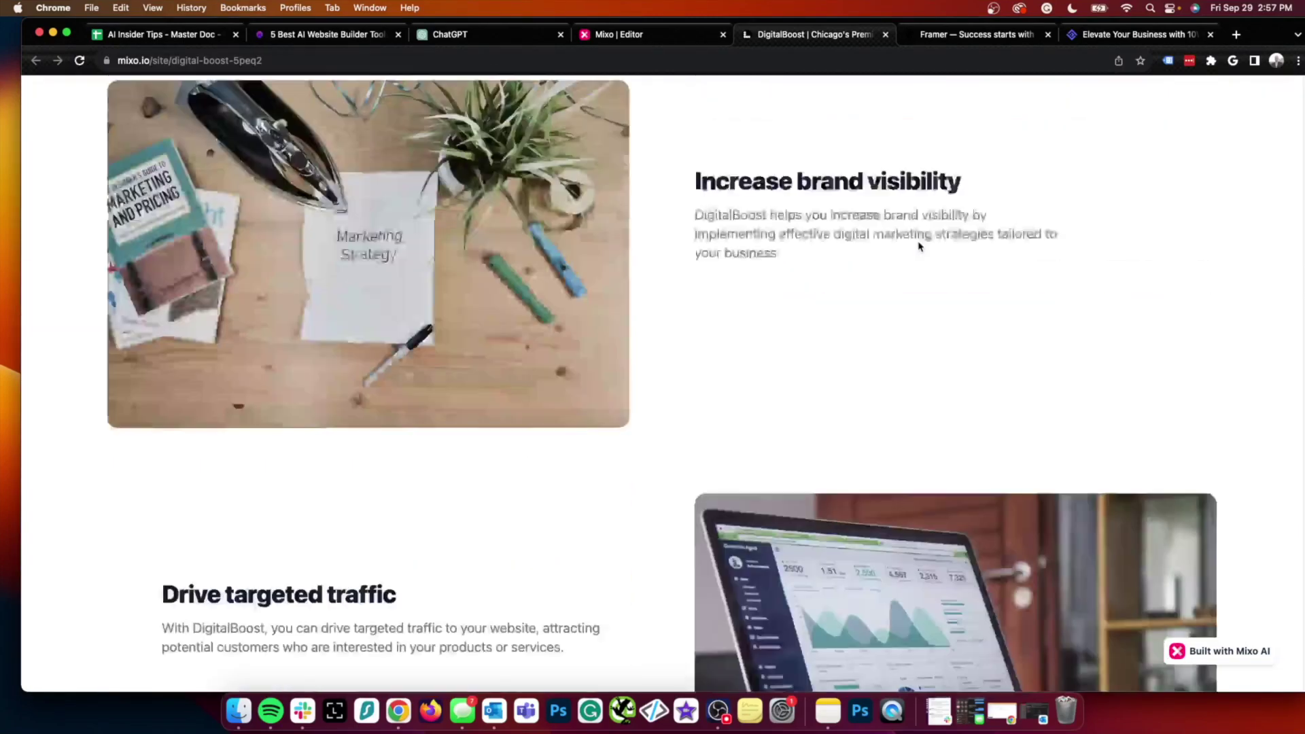
{"action": "scroll", "coordinate": [958, 246], "scroll_direction": "up", "scroll_amount": 10}
{"action": "scroll", "coordinate": [1008, 245], "scroll_direction": "up", "scroll_amount": 2}
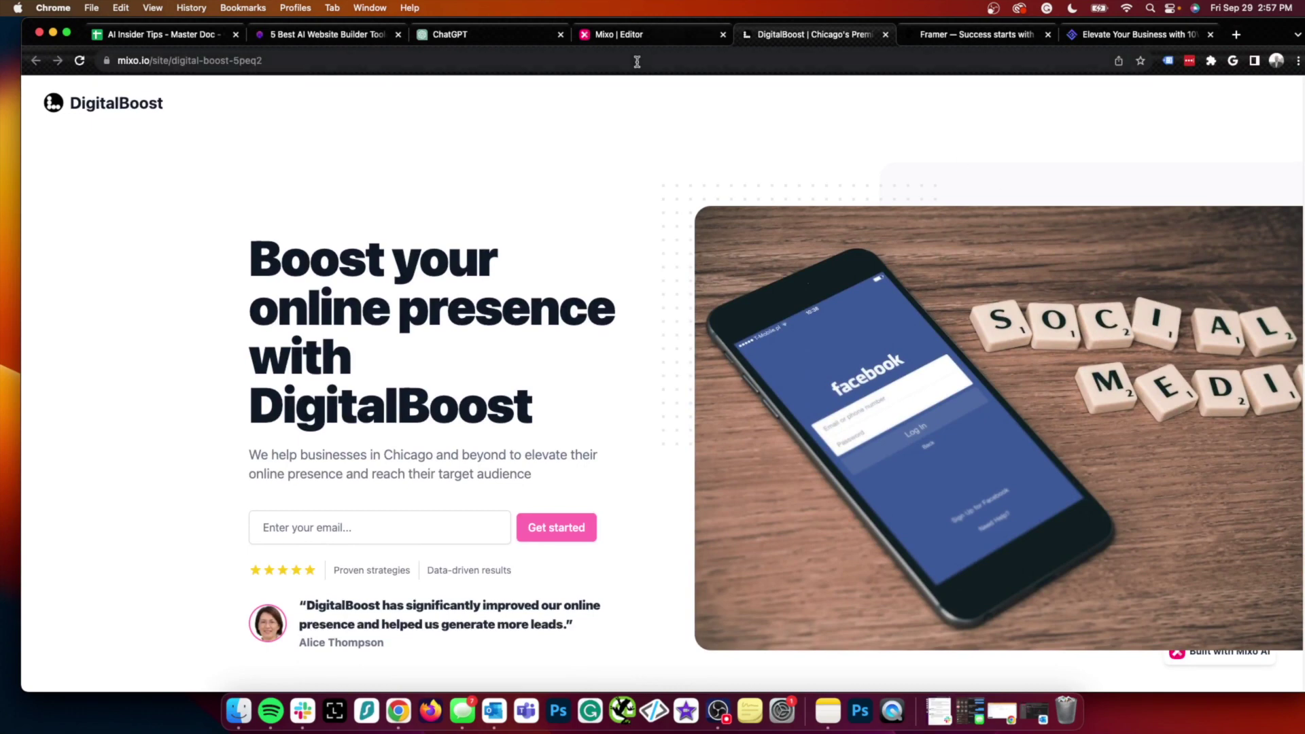
- Return to the Mixo editor, close the site-published notice, and revisit the live DigitalBoost site
{"action": "left_click", "coordinate": [647, 37]}
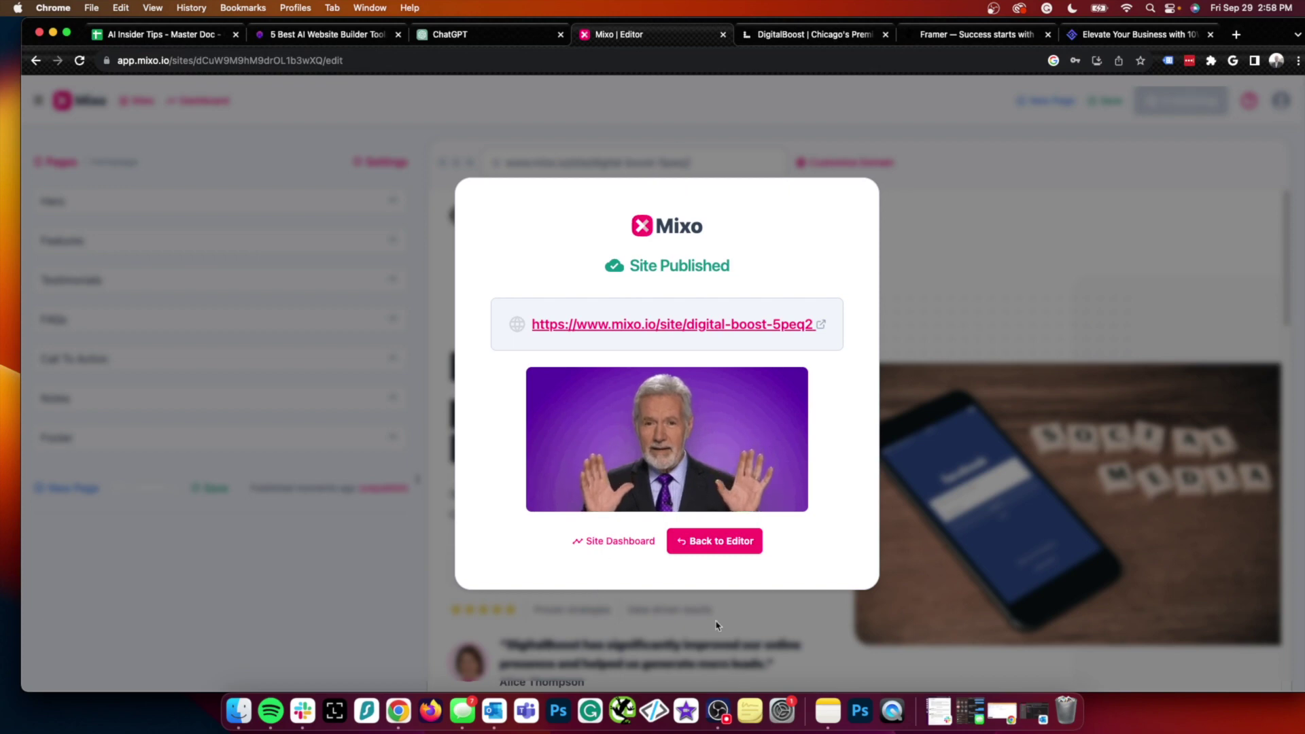
{"action": "left_click", "coordinate": [704, 541]}
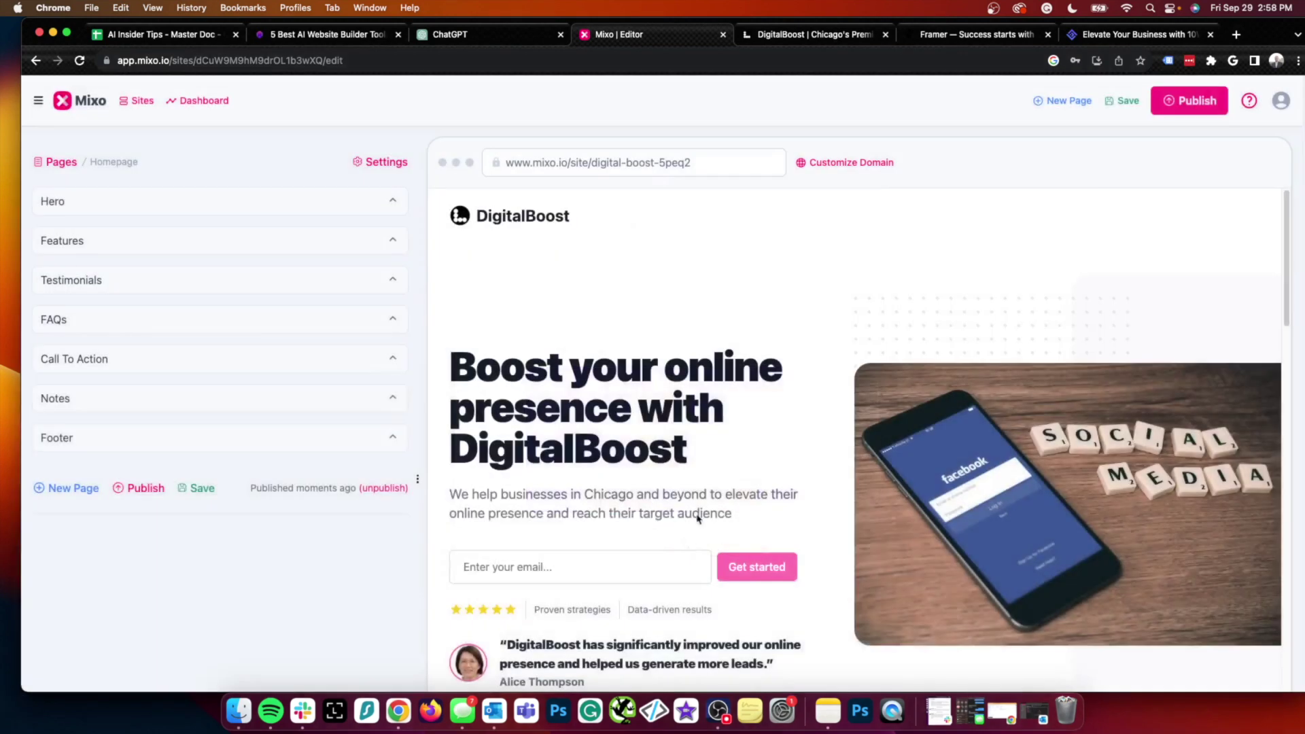
{"action": "left_click", "coordinate": [820, 35]}
{"action": "left_click", "coordinate": [979, 33]}
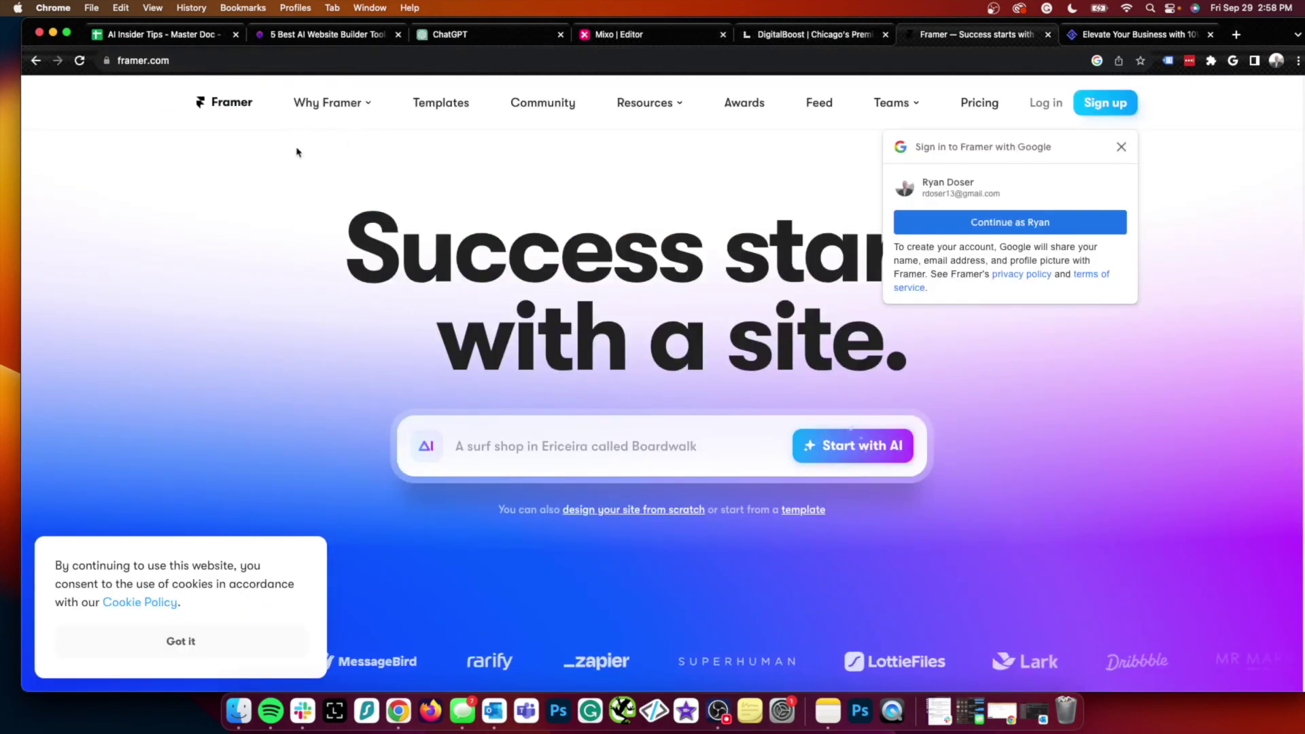
- Close the Google sign-in popup on Framer's page and go to the 10Web homepage
{"action": "left_click", "coordinate": [1120, 146]}
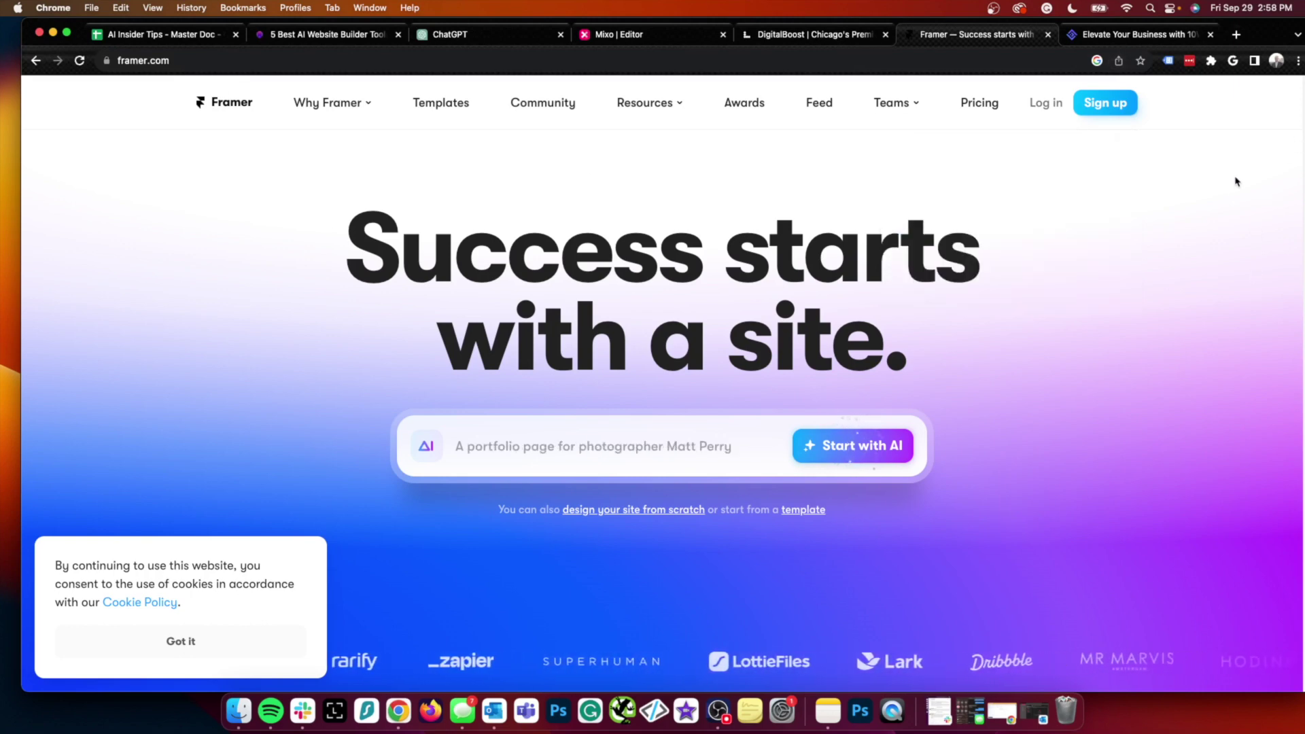
{"action": "scroll", "coordinate": [1002, 297], "scroll_direction": "down", "scroll_amount": 2}
{"action": "left_click", "coordinate": [1134, 35]}
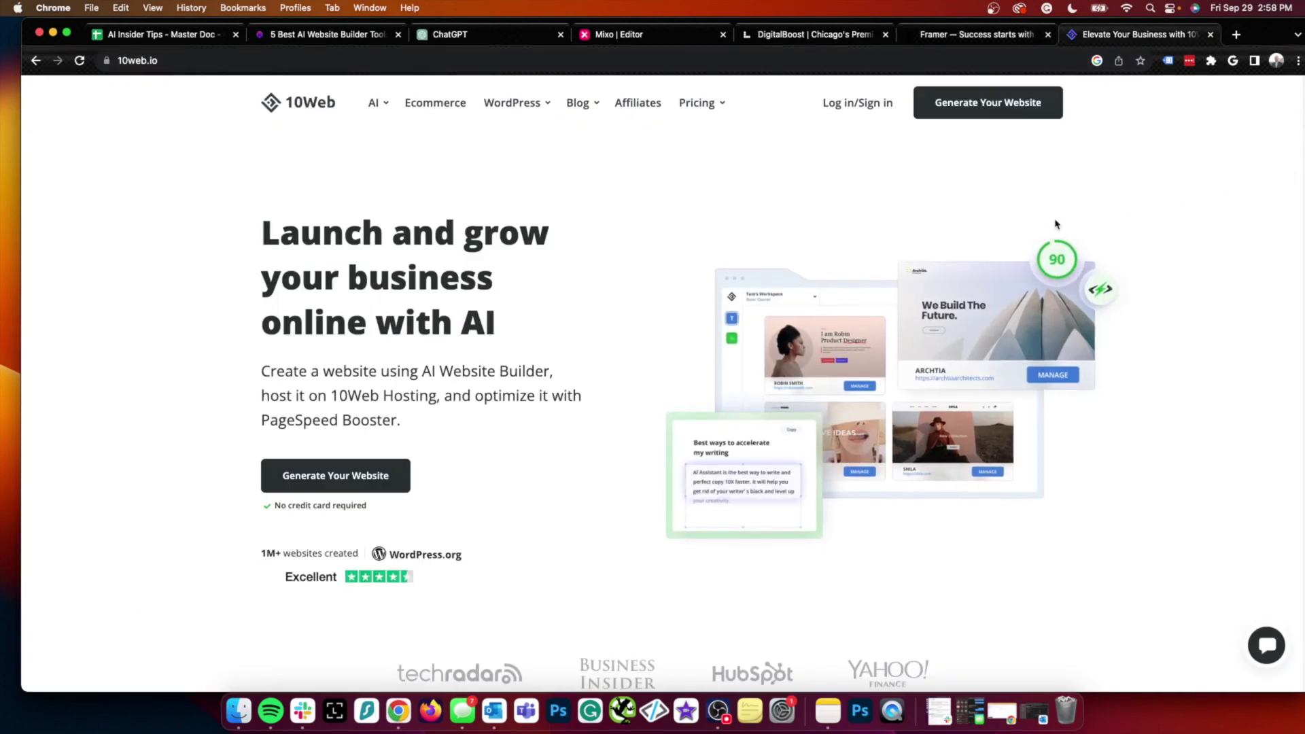
{"action": "scroll", "coordinate": [1081, 224], "scroll_direction": "down", "scroll_amount": 2}
{"action": "scroll", "coordinate": [1115, 225], "scroll_direction": "down", "scroll_amount": 3}
{"action": "scroll", "coordinate": [1112, 227], "scroll_direction": "down", "scroll_amount": 4}
{"action": "scroll", "coordinate": [1099, 241], "scroll_direction": "down", "scroll_amount": 4}
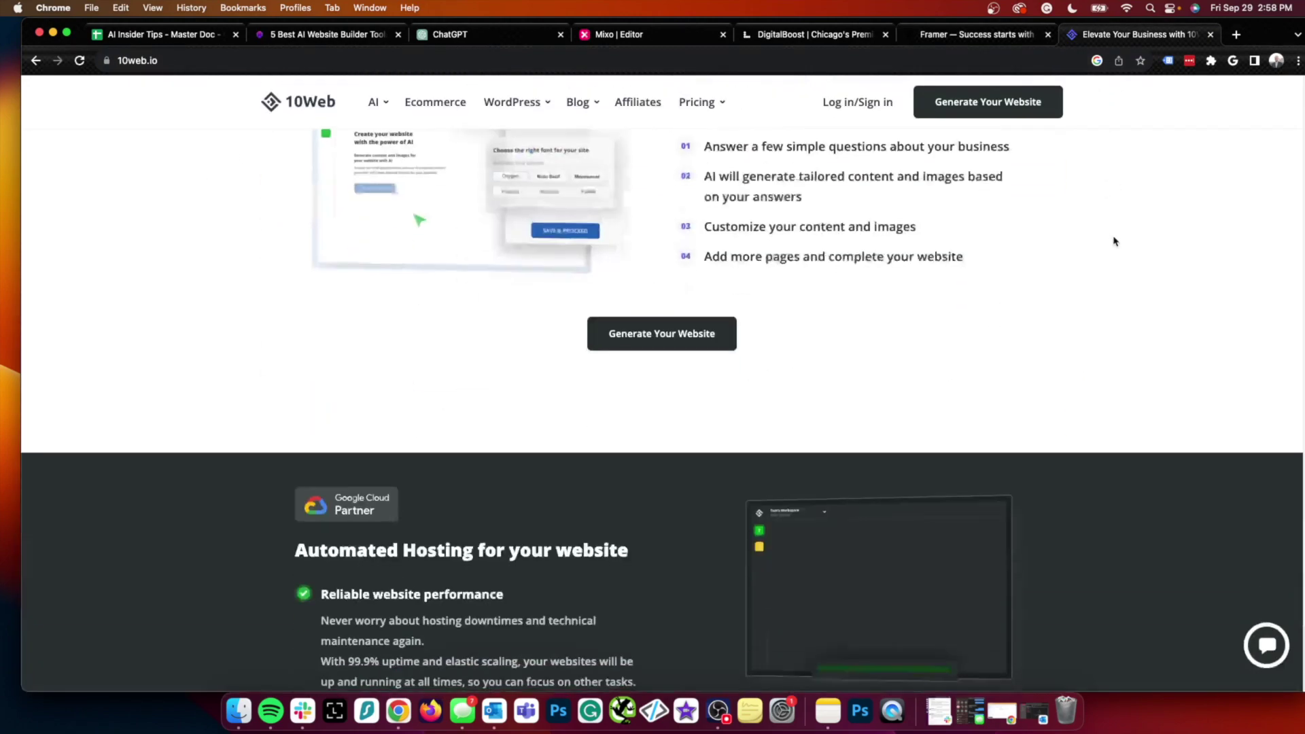
{"action": "scroll", "coordinate": [1111, 242], "scroll_direction": "down", "scroll_amount": 3}
{"action": "scroll", "coordinate": [1111, 241], "scroll_direction": "down", "scroll_amount": 2}
{"action": "scroll", "coordinate": [1113, 242], "scroll_direction": "down", "scroll_amount": 4}
{"action": "scroll", "coordinate": [1115, 242], "scroll_direction": "down", "scroll_amount": 5}
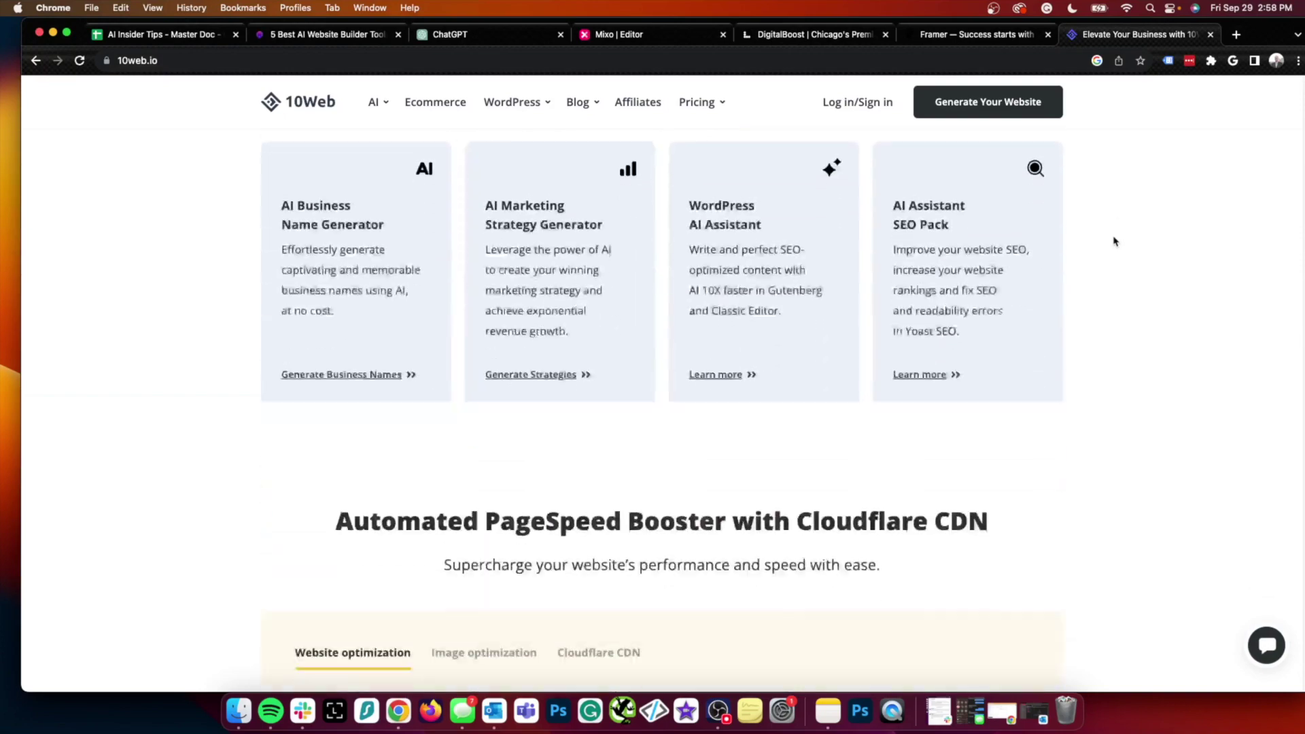
{"action": "scroll", "coordinate": [1115, 242], "scroll_direction": "down", "scroll_amount": 3}
{"action": "scroll", "coordinate": [1114, 241], "scroll_direction": "down", "scroll_amount": 1}
{"action": "scroll", "coordinate": [1114, 242], "scroll_direction": "down", "scroll_amount": 4}
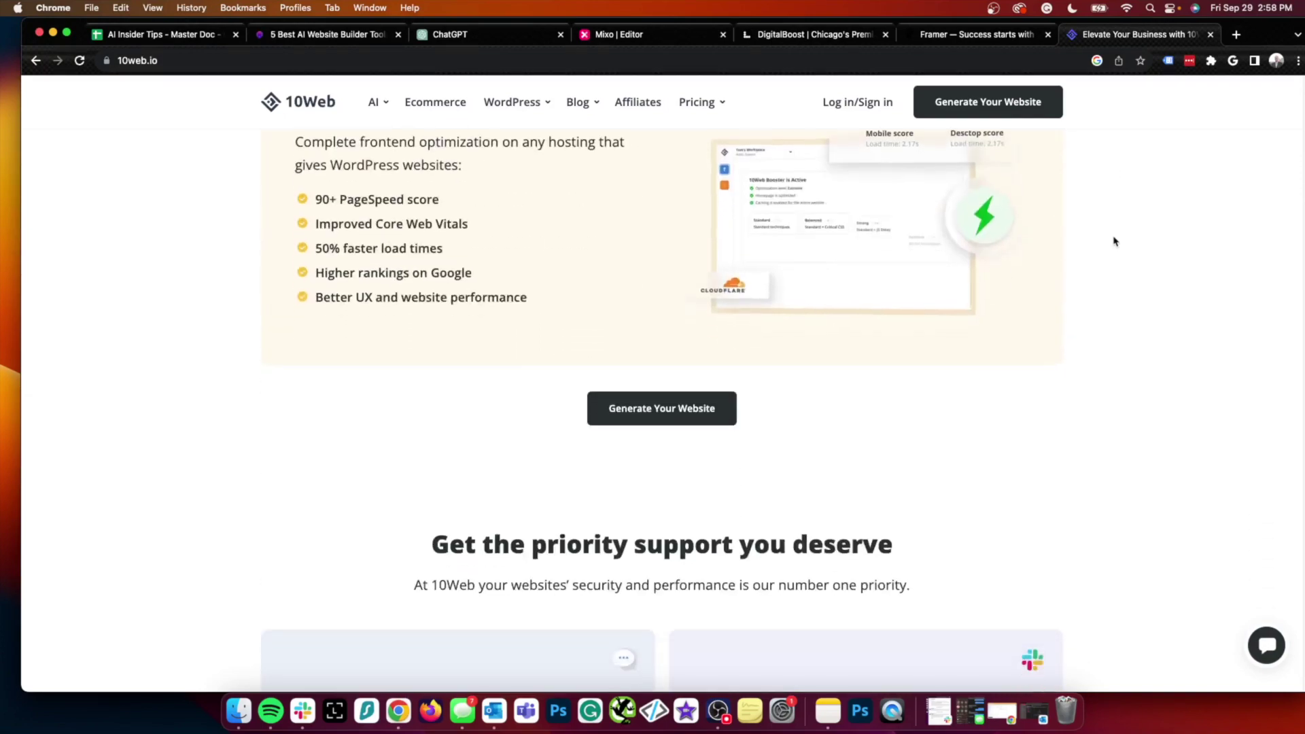
{"action": "scroll", "coordinate": [1114, 241], "scroll_direction": "down", "scroll_amount": 4}
{"action": "scroll", "coordinate": [1114, 242], "scroll_direction": "down", "scroll_amount": 4}
{"action": "scroll", "coordinate": [1114, 241], "scroll_direction": "down", "scroll_amount": 4}
{"action": "scroll", "coordinate": [1115, 242], "scroll_direction": "down", "scroll_amount": 3}
{"action": "scroll", "coordinate": [1113, 241], "scroll_direction": "up", "scroll_amount": 5}
{"action": "scroll", "coordinate": [1115, 241], "scroll_direction": "up", "scroll_amount": 10}
{"action": "scroll", "coordinate": [1114, 242], "scroll_direction": "up", "scroll_amount": 5}
{"action": "scroll", "coordinate": [1114, 242], "scroll_direction": "up", "scroll_amount": 3}
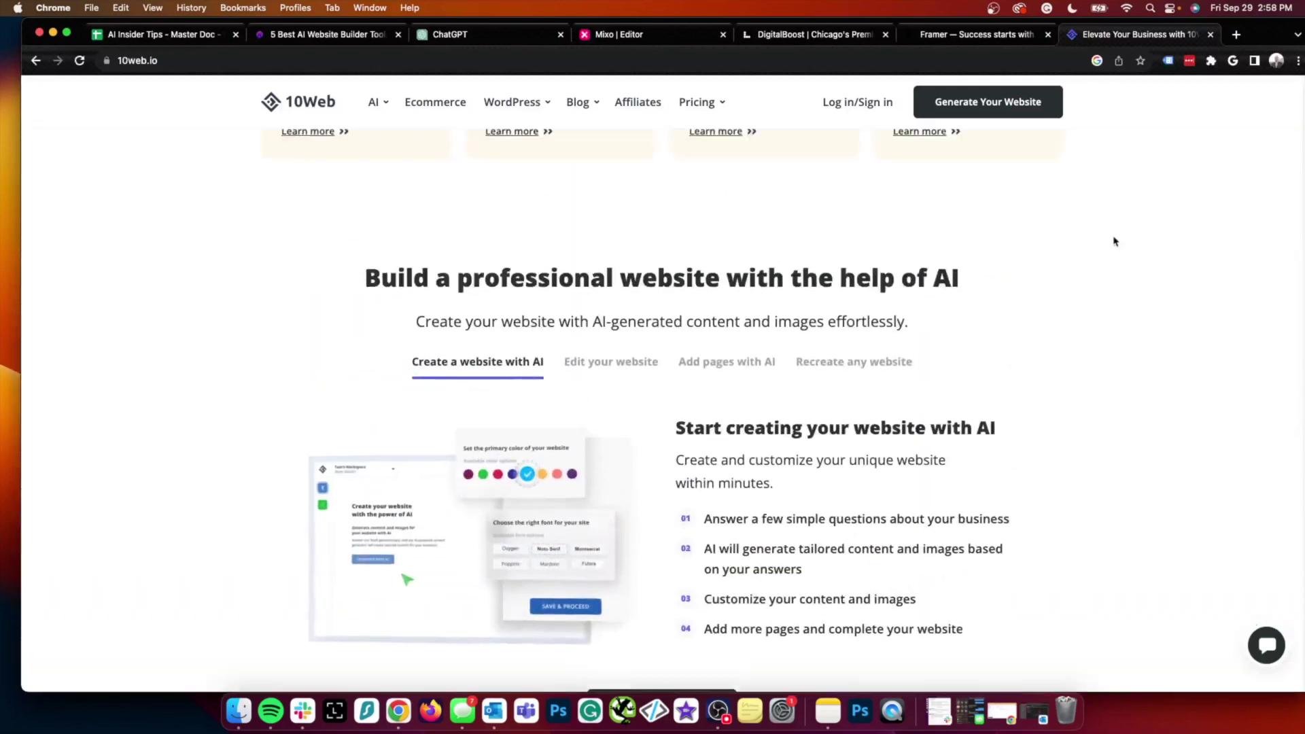
{"action": "scroll", "coordinate": [1115, 242], "scroll_direction": "up", "scroll_amount": 5}
{"action": "scroll", "coordinate": [1114, 242], "scroll_direction": "up", "scroll_amount": 8}
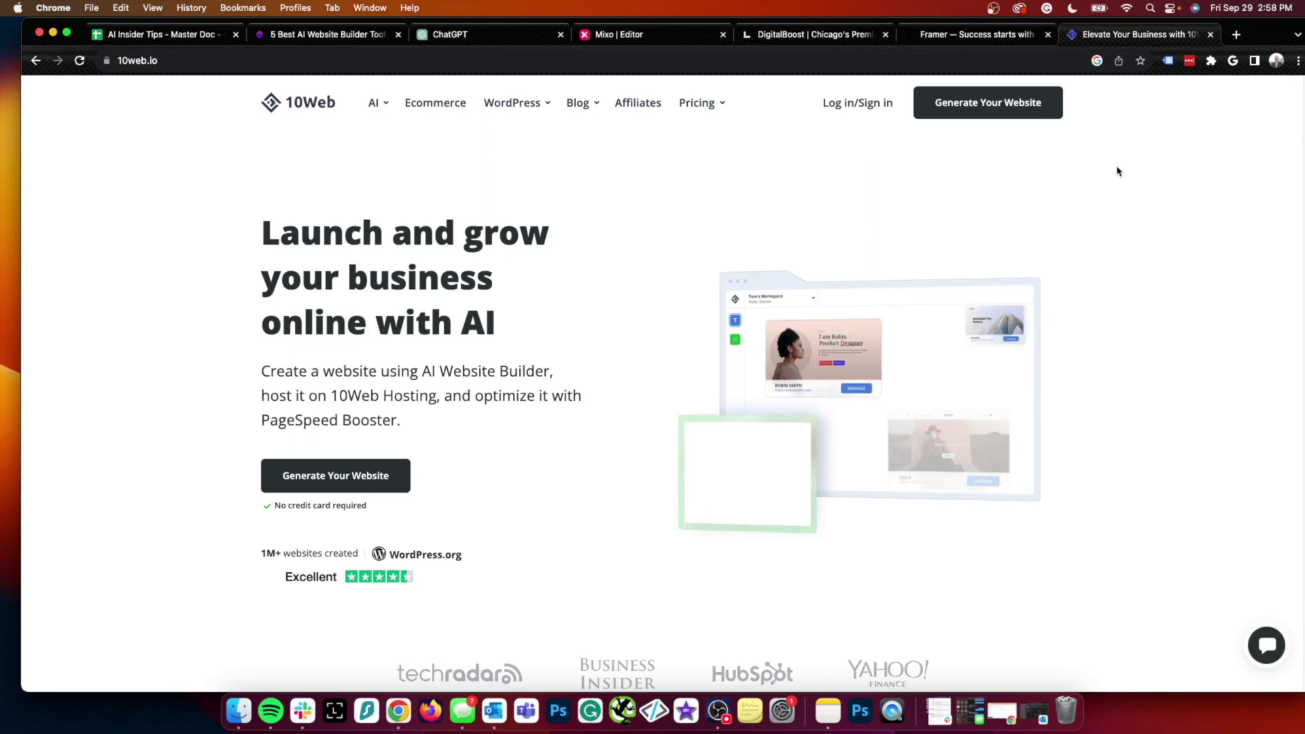
- Revisit the Mixo editor and live DigitalBoost site, then return to the AI Insider Tips article
{"action": "left_click", "coordinate": [978, 34]}
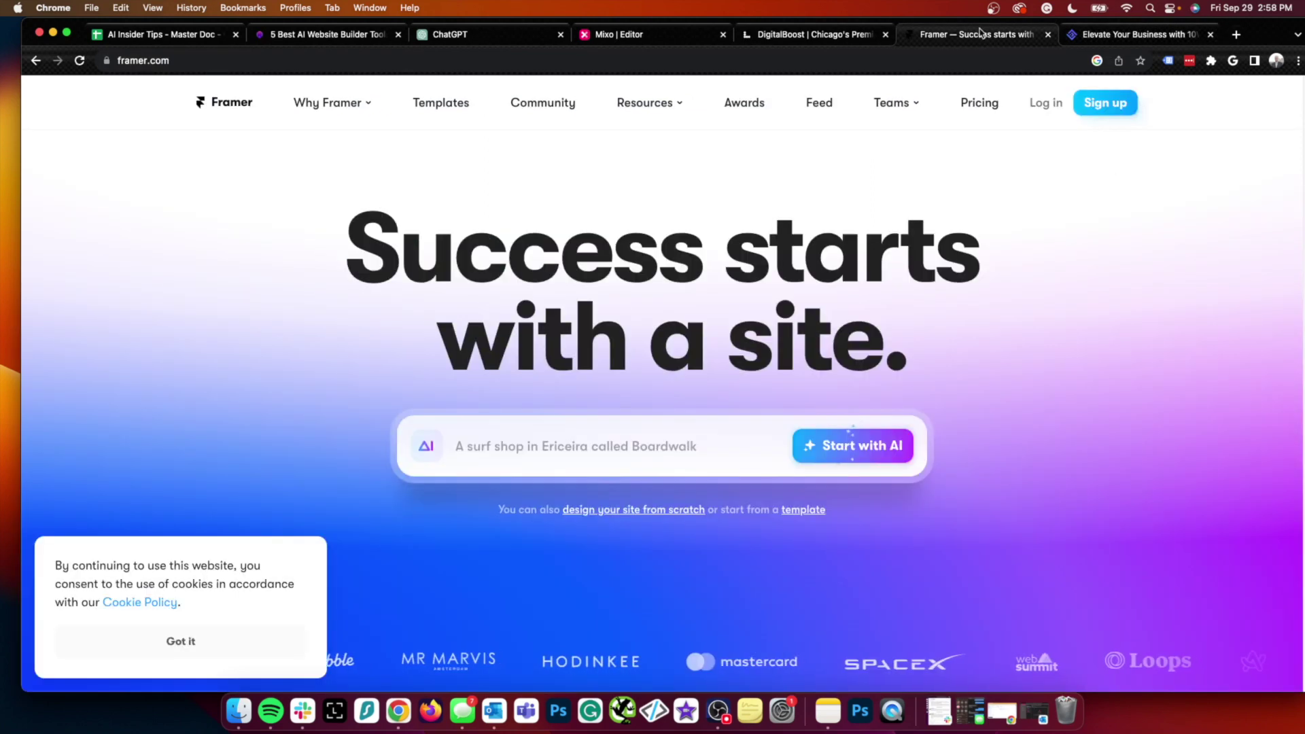
{"action": "left_click", "coordinate": [806, 35]}
{"action": "left_click", "coordinate": [665, 36]}
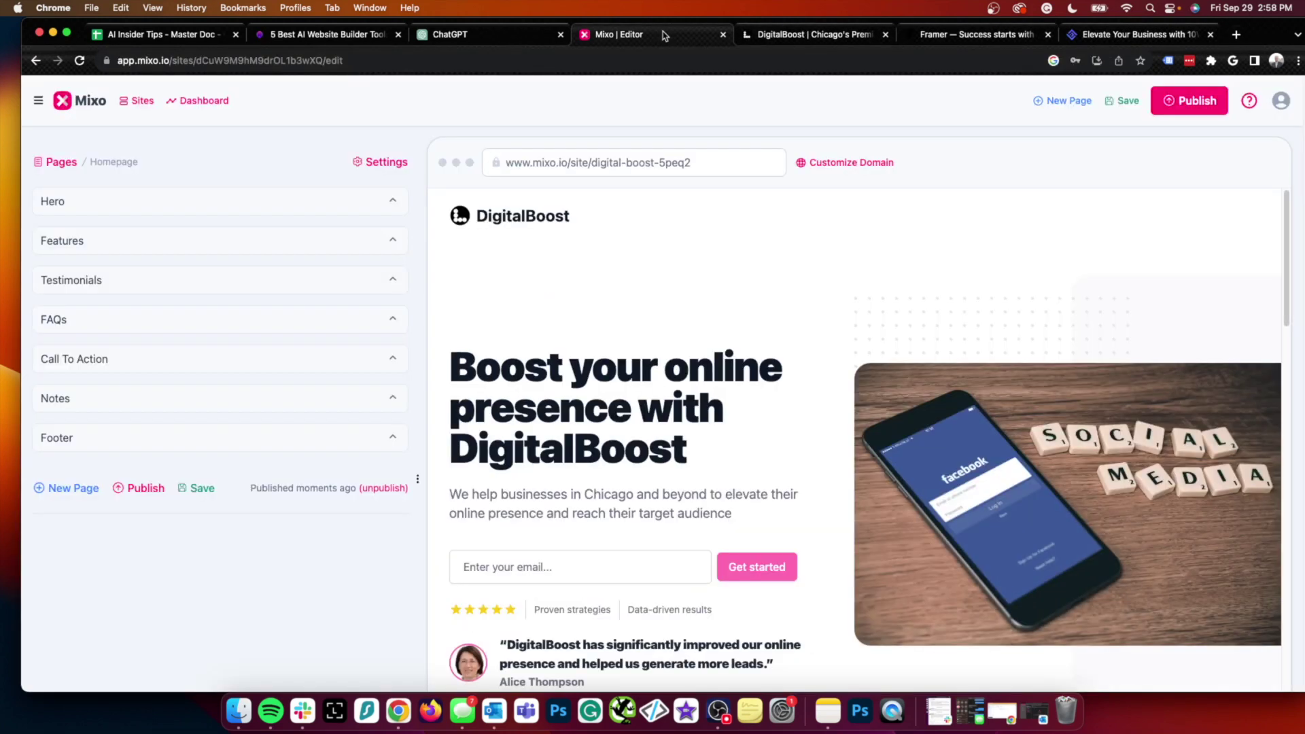
{"action": "left_click", "coordinate": [794, 35]}
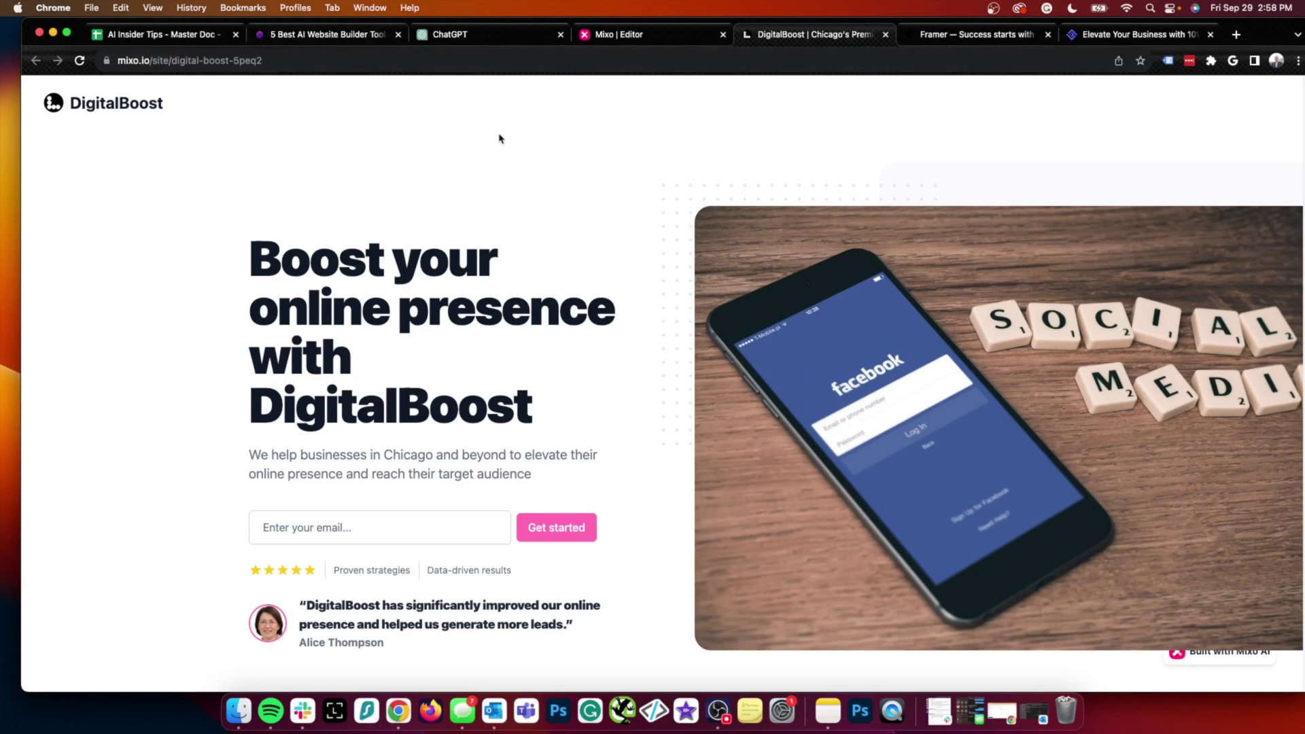
{"action": "left_click", "coordinate": [352, 38]}
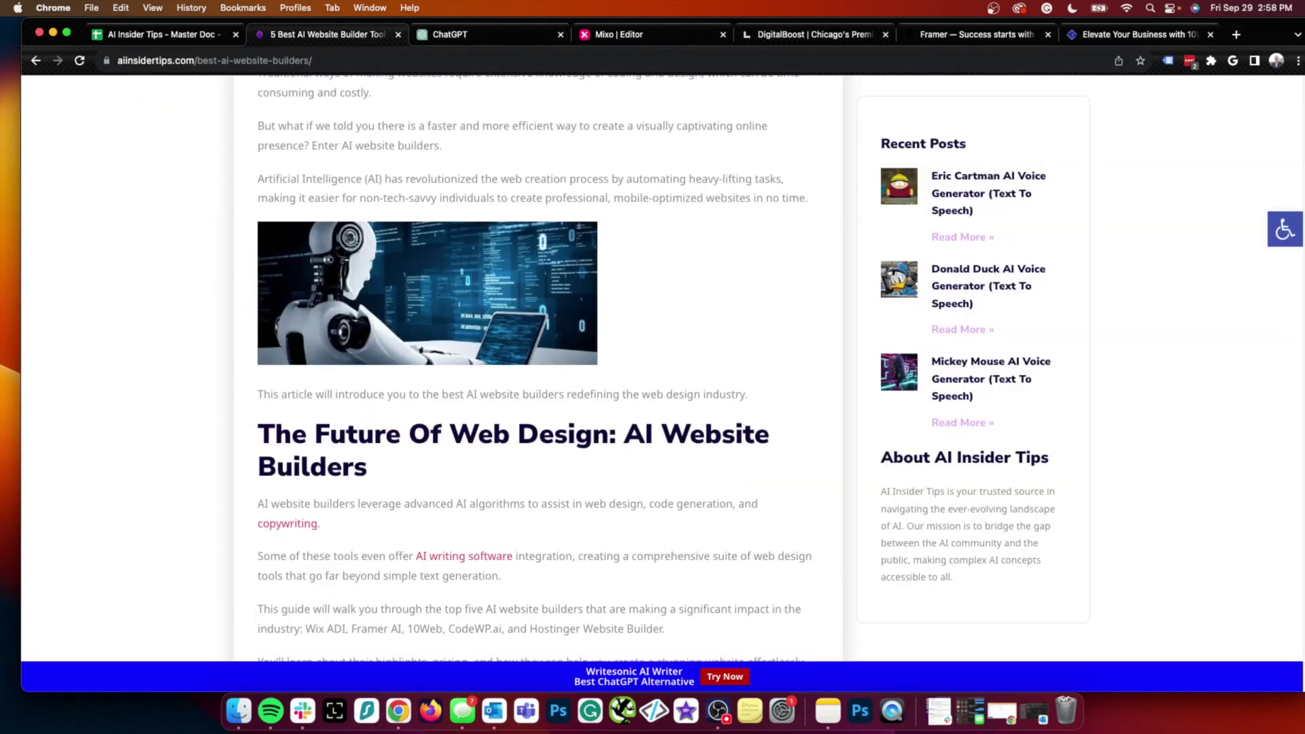